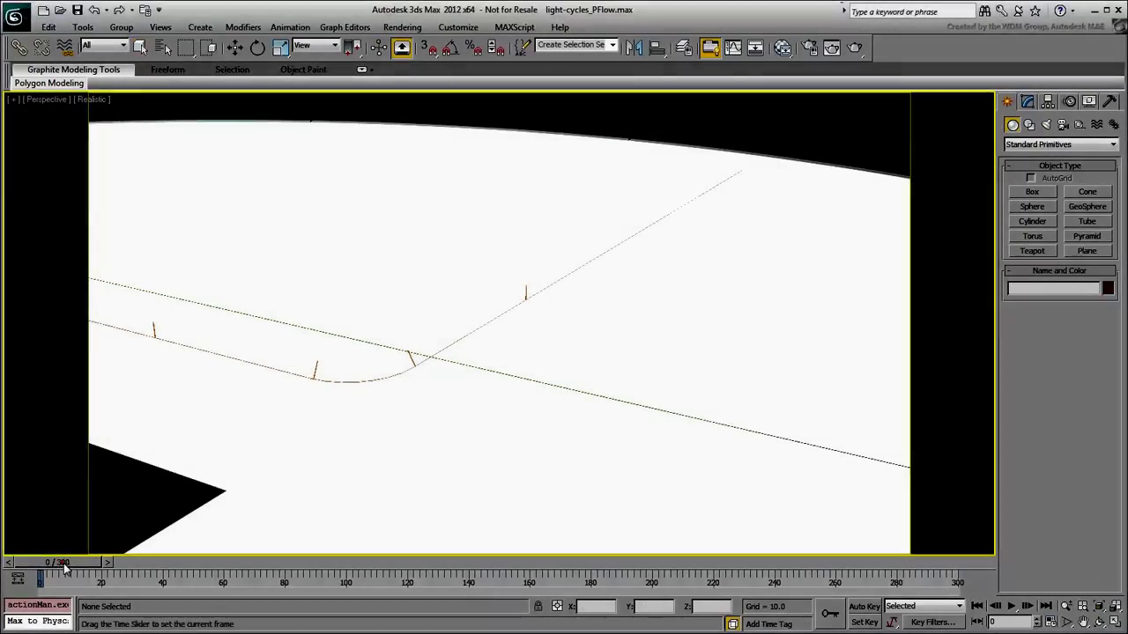
- Extend the animation length from 300 to 600 frames in Time Configuration
left_click_drag(66, 570, 824, 625)
key("F4")
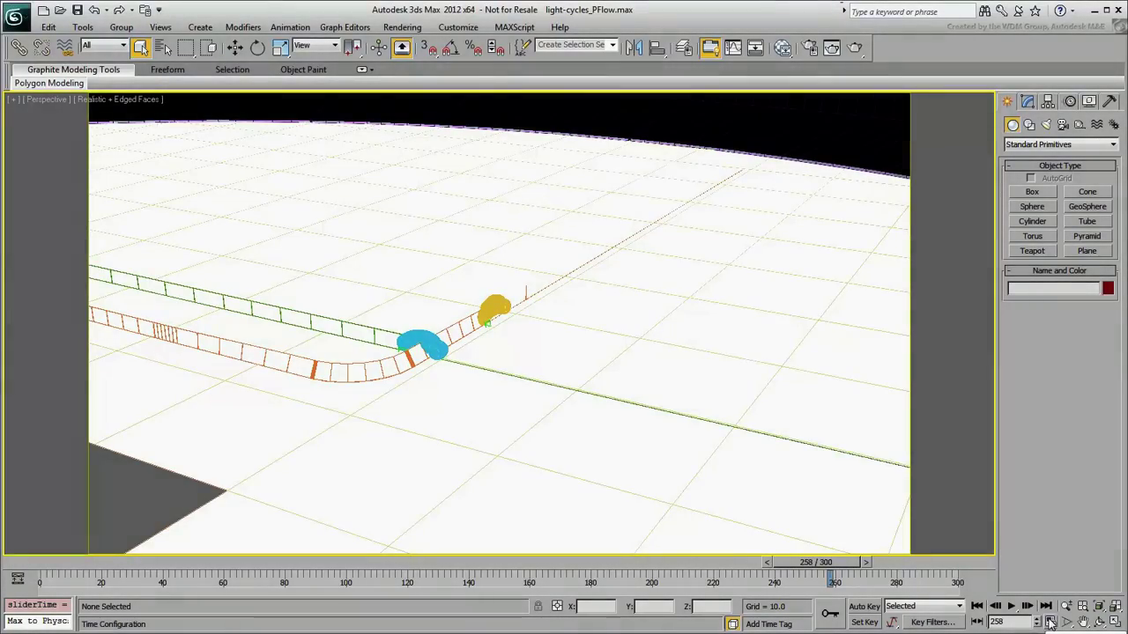
left_click(1050, 623)
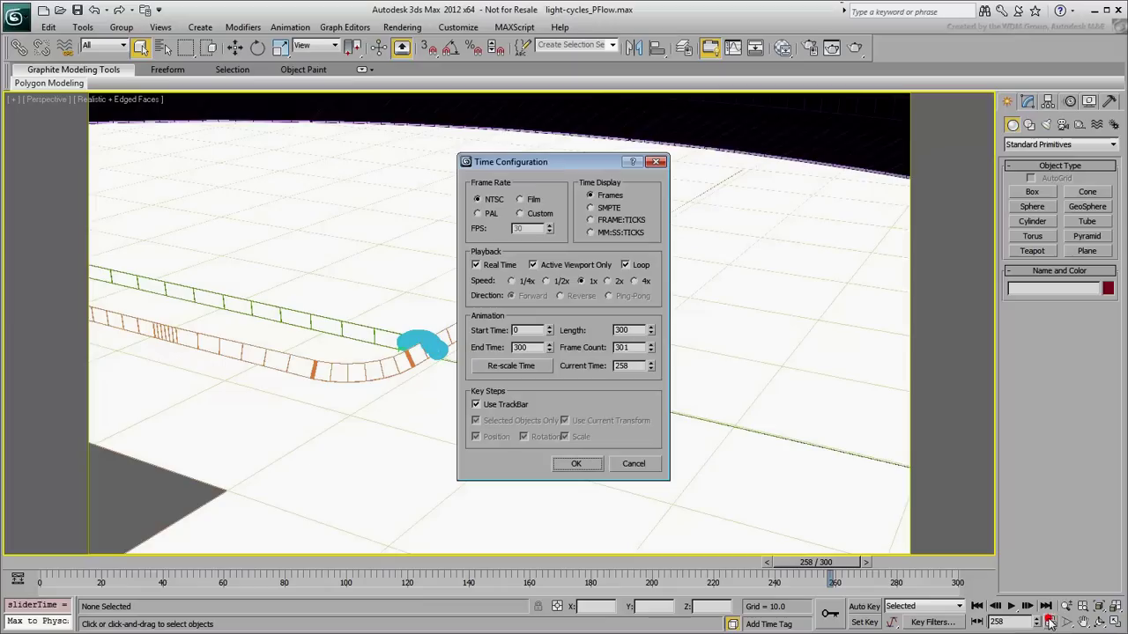
double_click(633, 328)
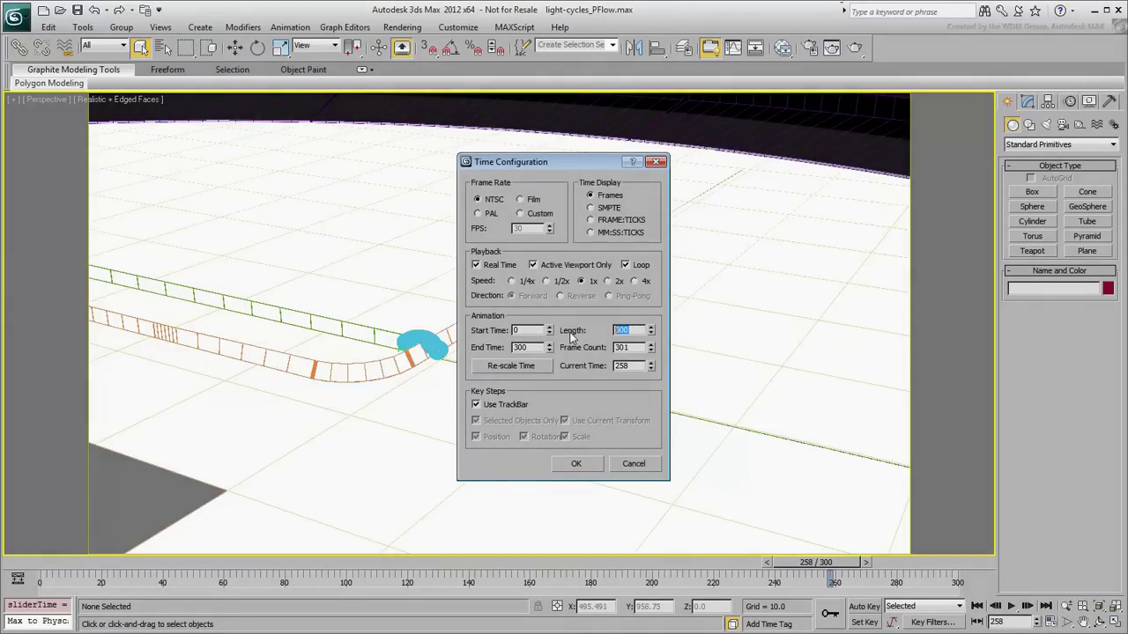
type("600")
key("Return")
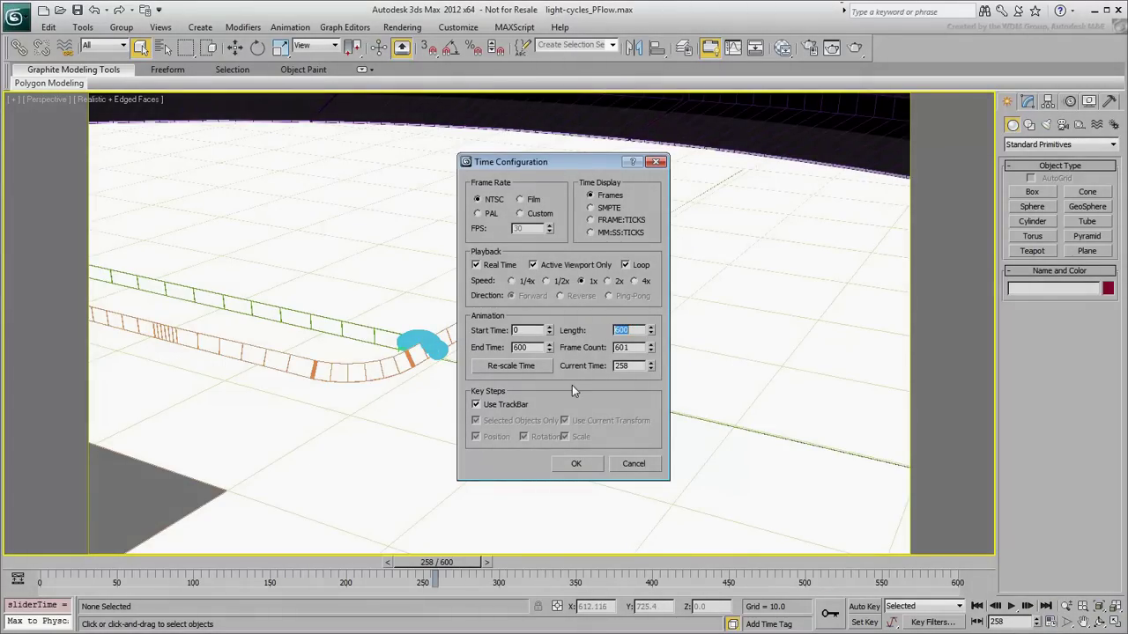
left_click(576, 463)
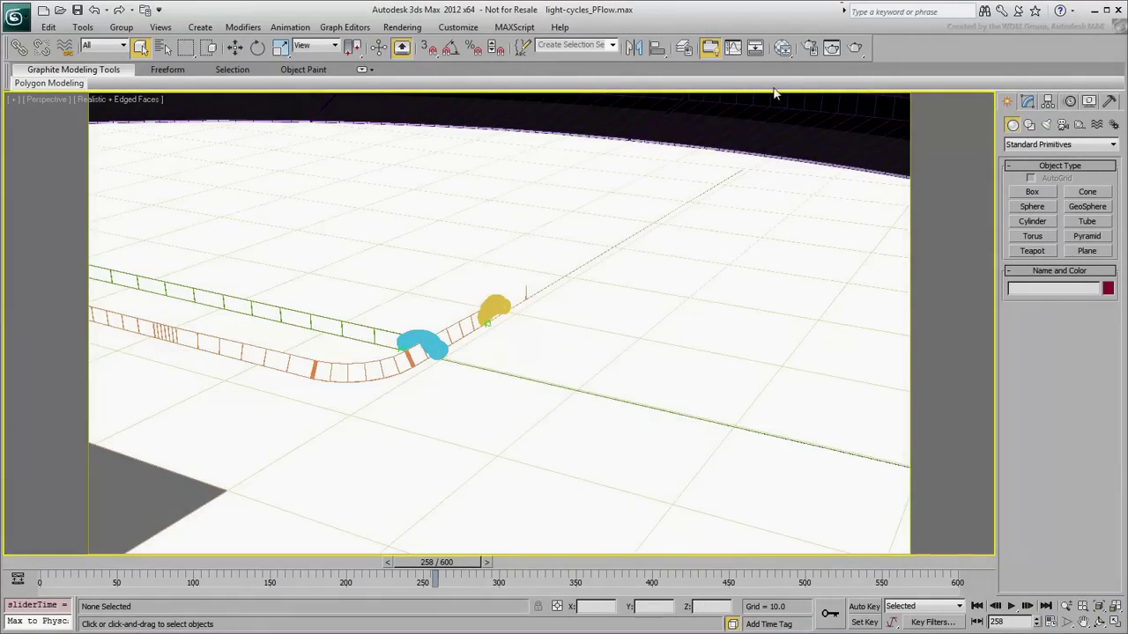
- Display the Stadium floor material shaded in the viewport and turn off edged faces
left_click(782, 47)
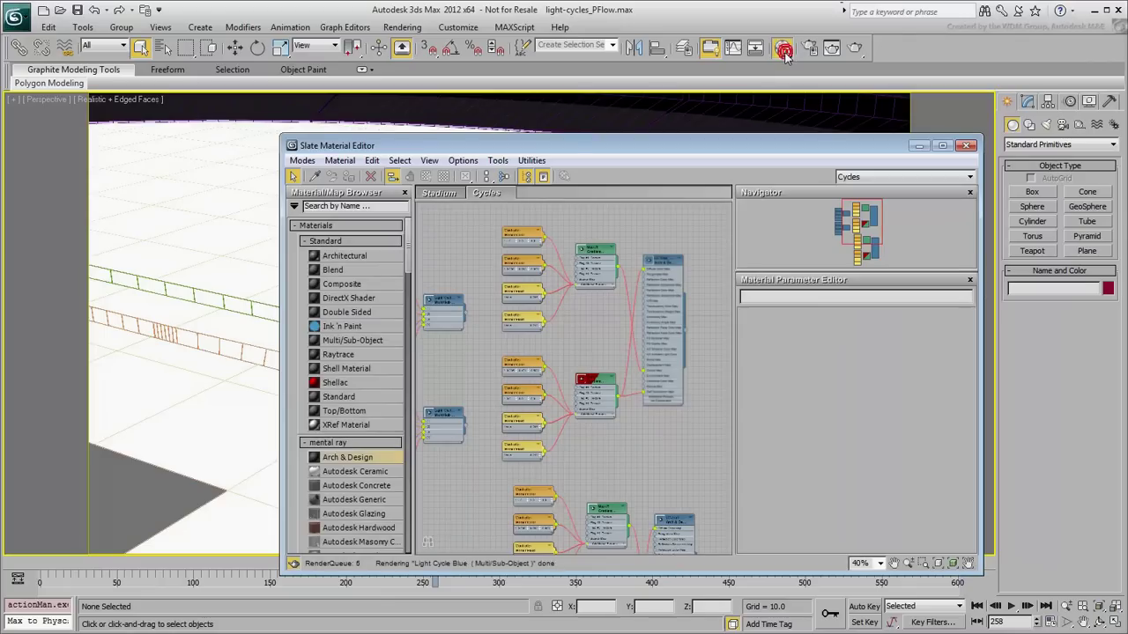
left_click(434, 196)
left_click(529, 316)
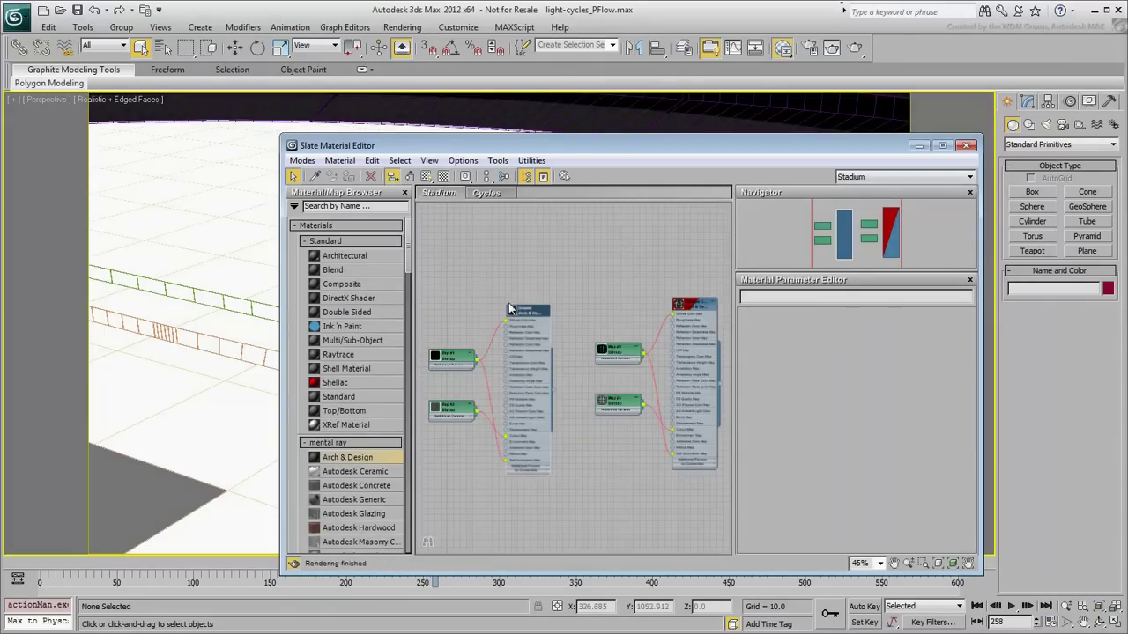
left_click(427, 177)
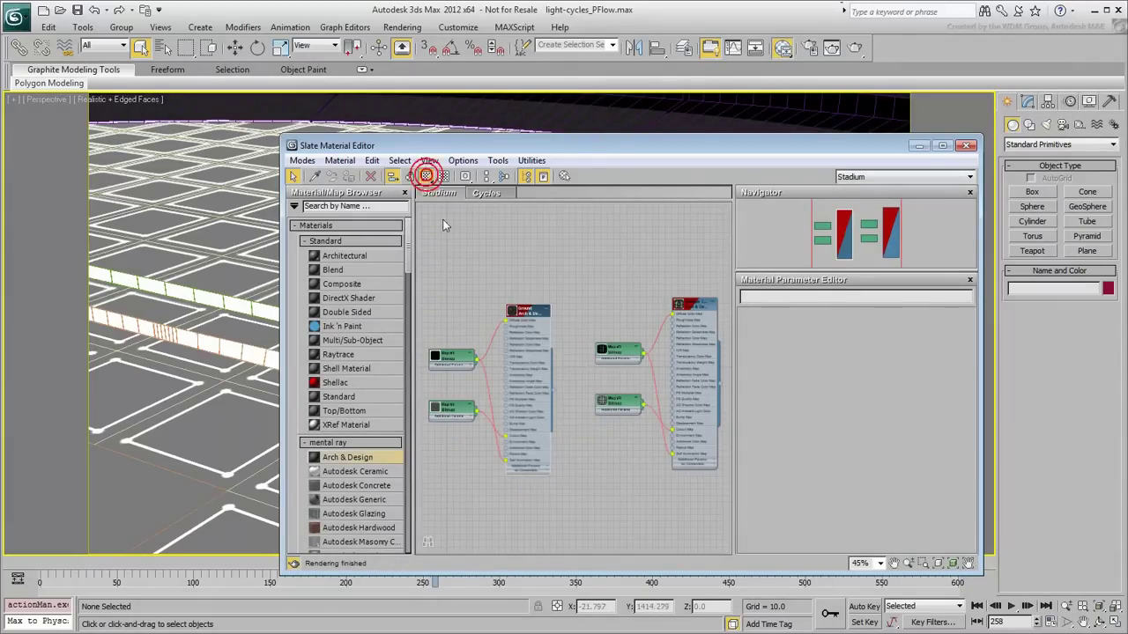
left_click(967, 146)
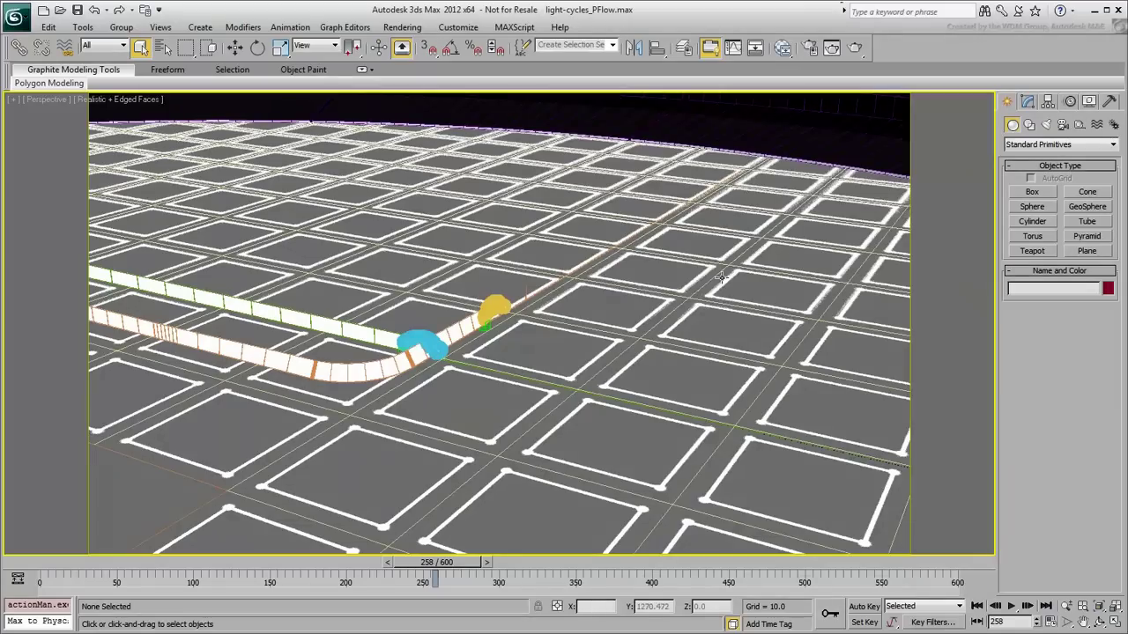
key("F4")
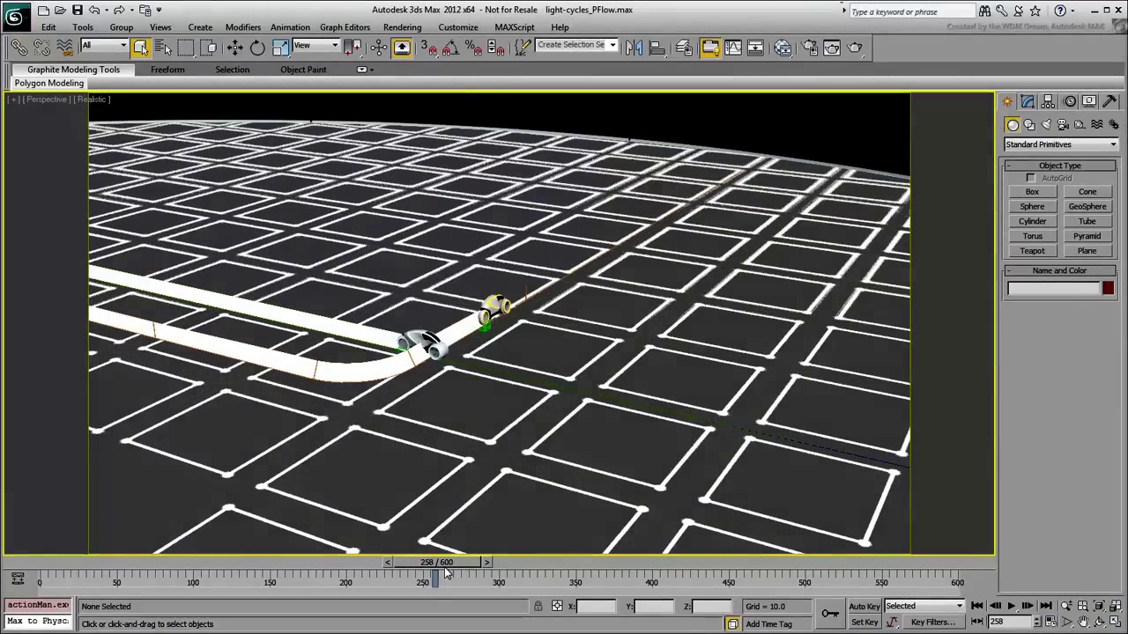
mouse_move(436, 563)
left_mouse_down()
mouse_move(419, 569)
mouse_move(456, 574)
mouse_move(444, 574)
left_mouse_up()
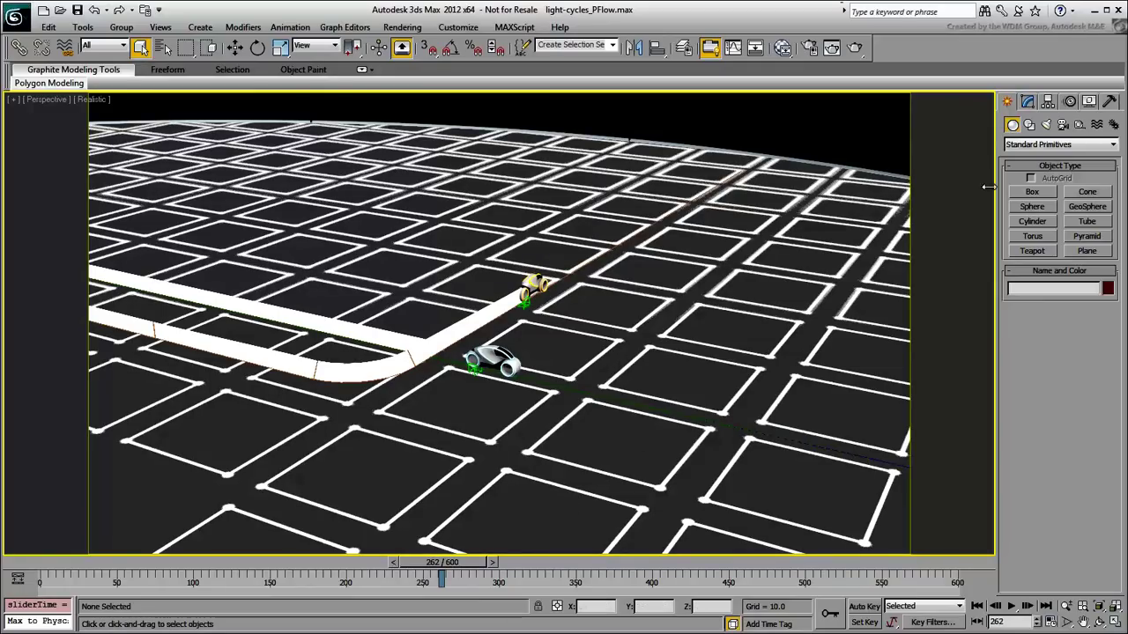
- Drag out a PF Source emitter on the grid floor right of the light cycles
left_click(1034, 148)
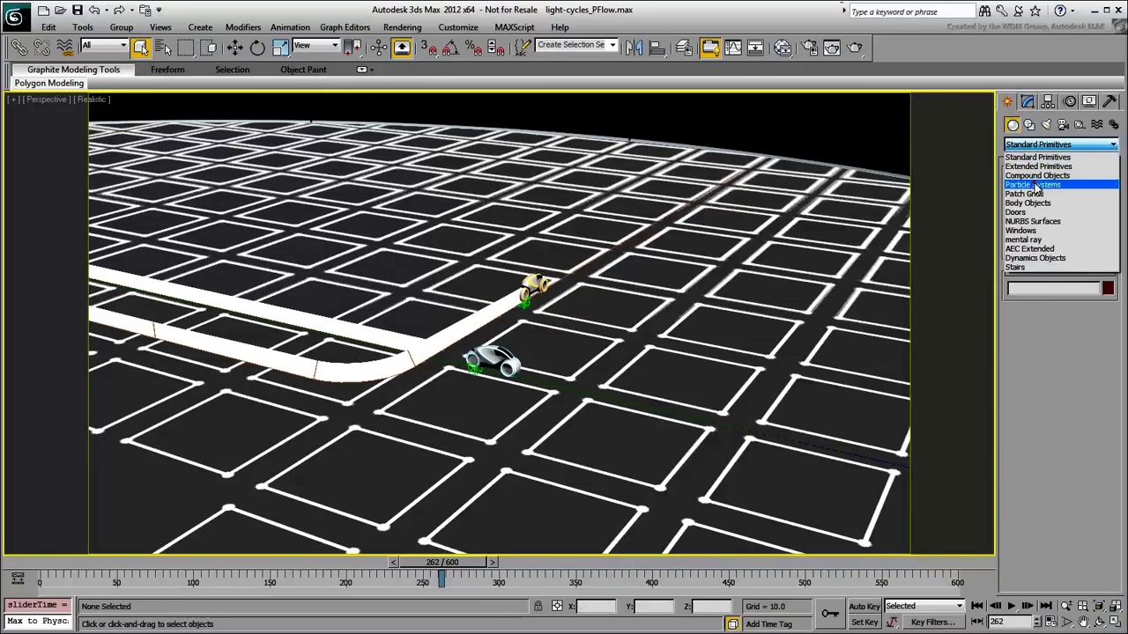
left_click(1035, 180)
left_click(1032, 191)
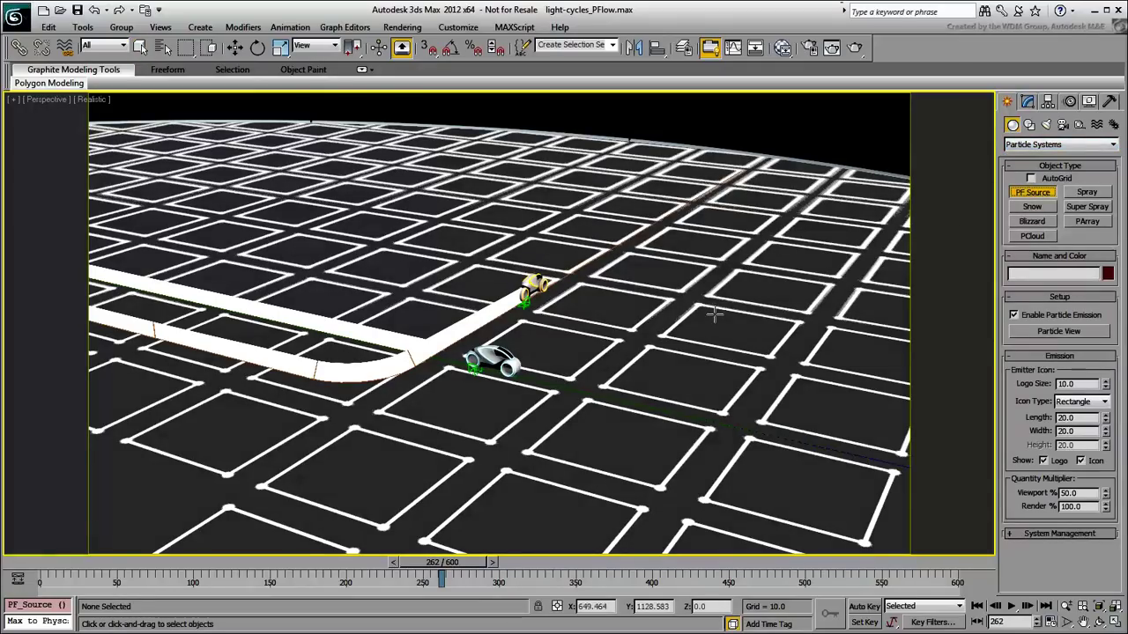
left_click_drag(707, 315, 756, 346)
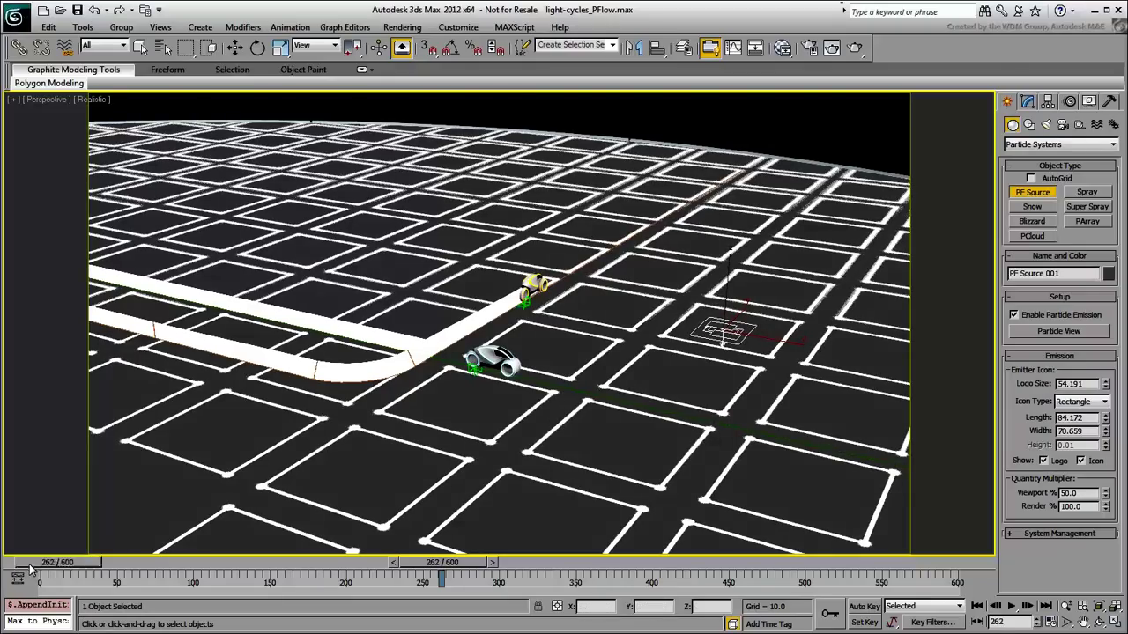
left_click(29, 564)
left_click_drag(29, 564, 417, 582)
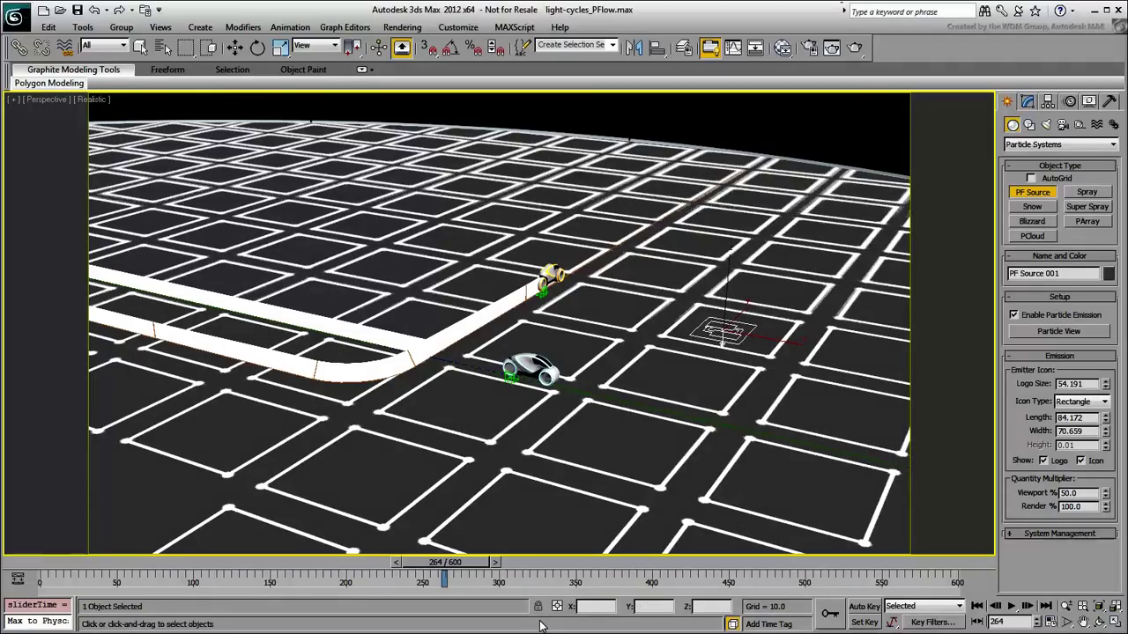
- In Particle View, replace Position Icon in Event 001 with Position Object
key("6")
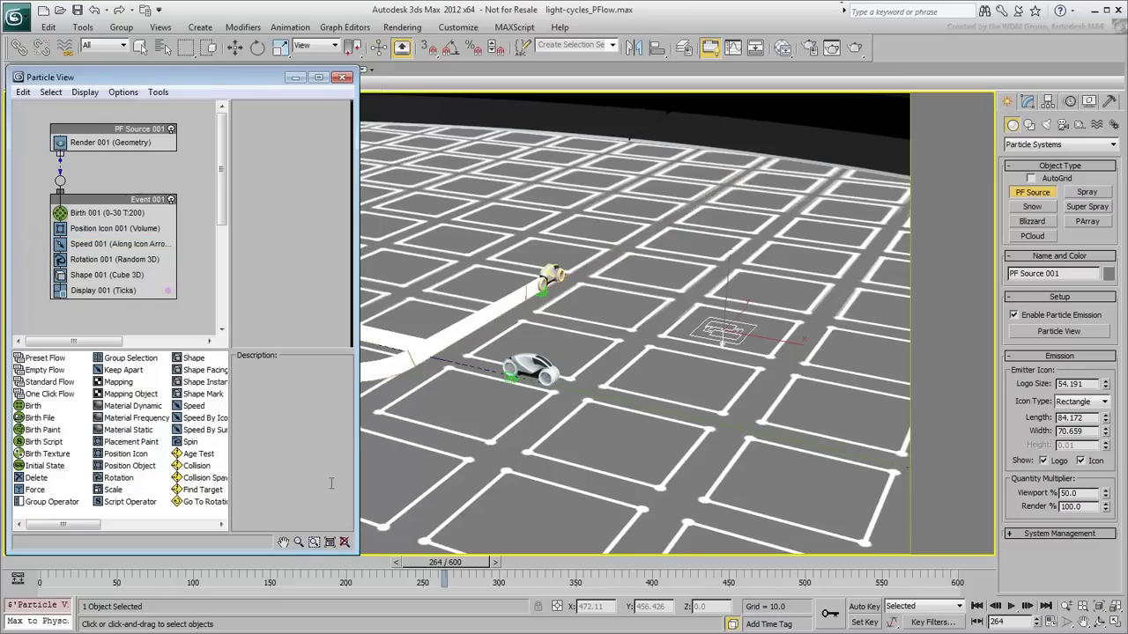
left_click(120, 467)
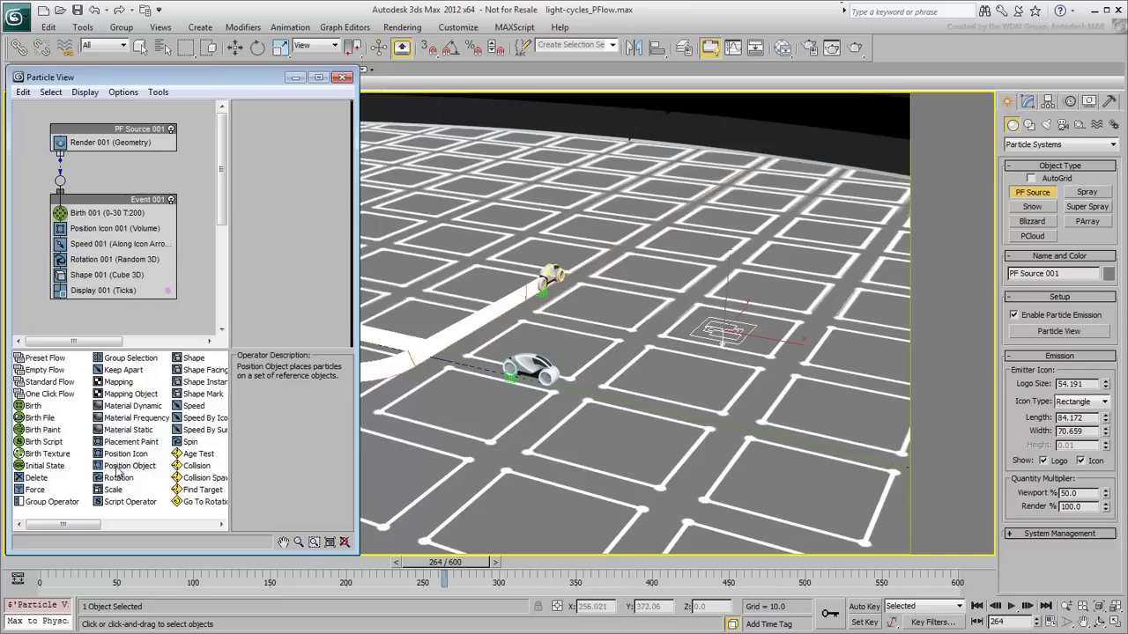
left_click_drag(113, 364, 115, 234)
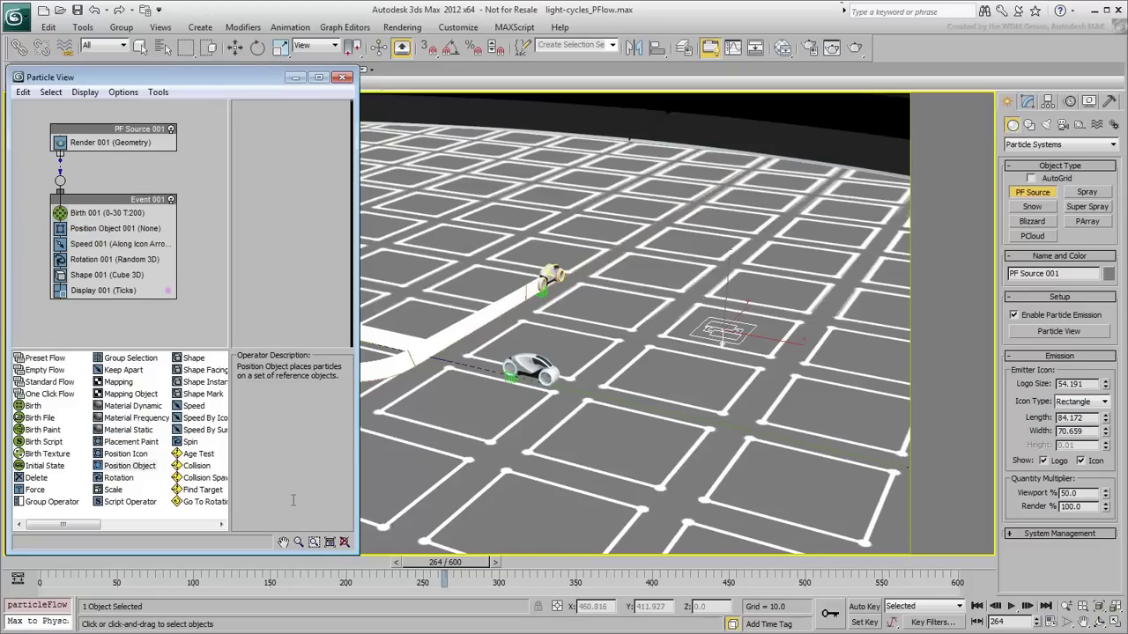
- Delete the Speed 001 and Rotation 001 operators from Event 001
left_click(98, 244)
right_click(98, 244)
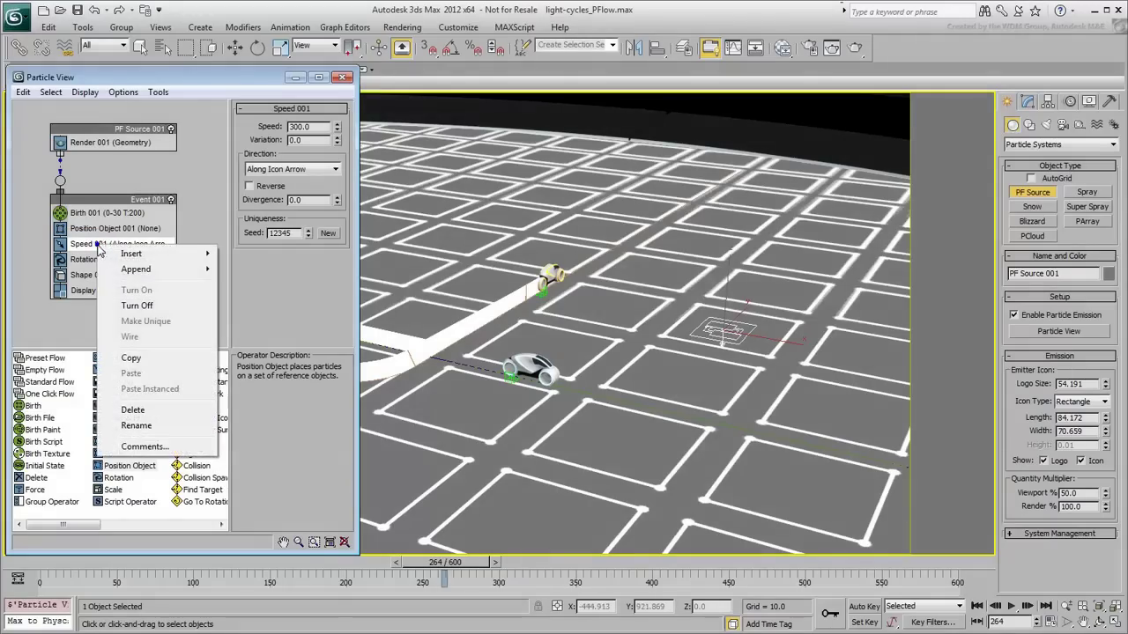
left_click(139, 411)
left_click(111, 246)
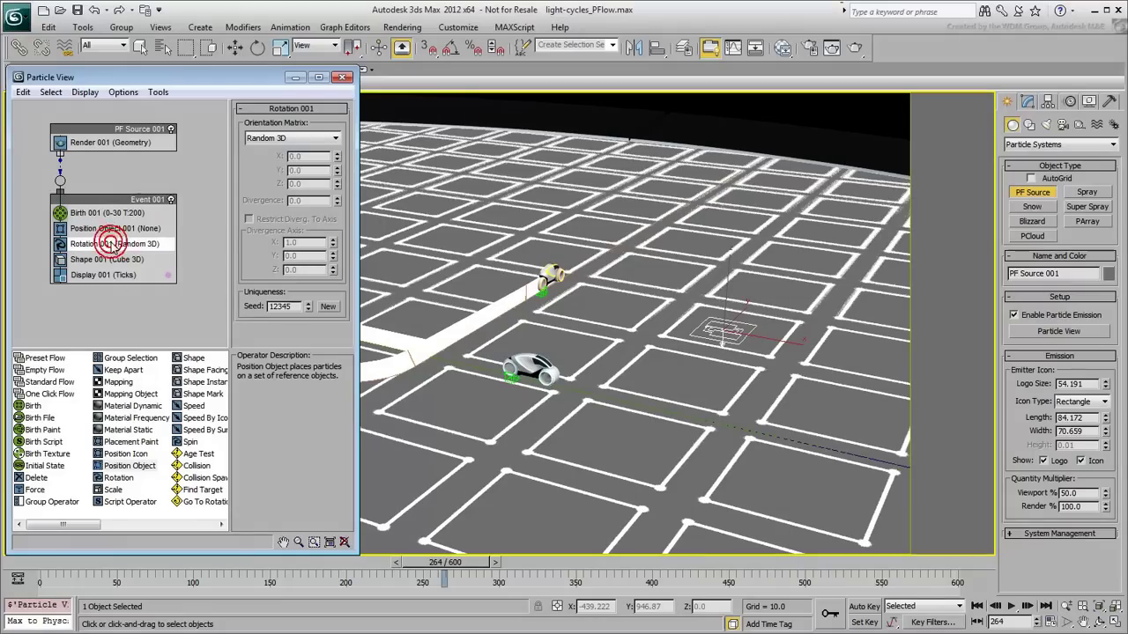
right_click(111, 246)
left_click(147, 407)
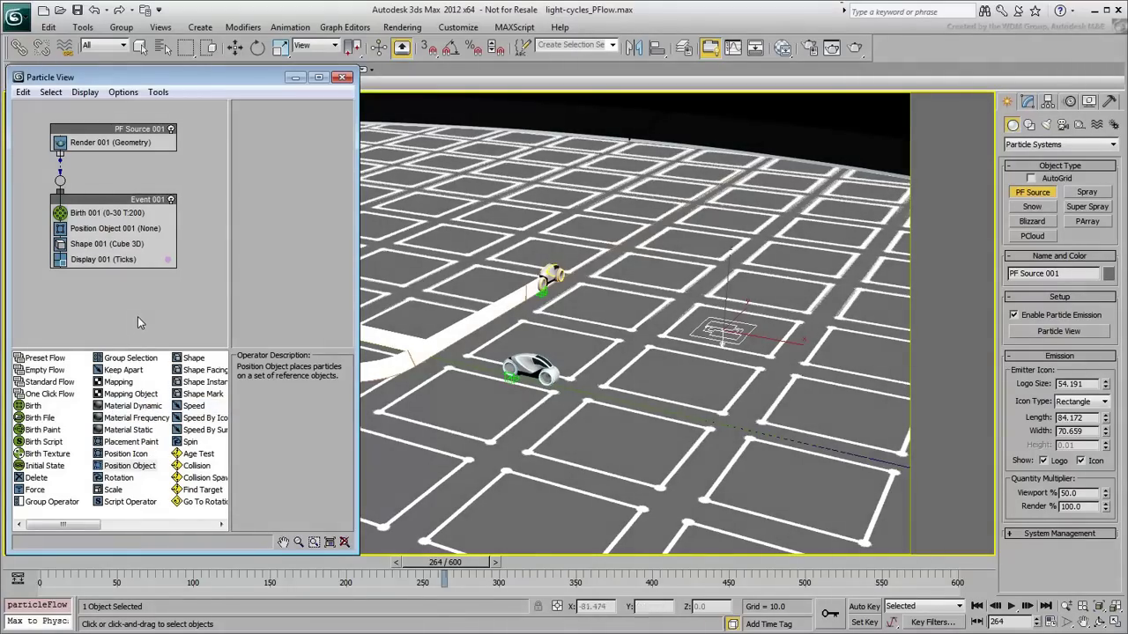
- Add LC-Blue as the Position Object emitter and enable Lock On Emitter
left_click(123, 229)
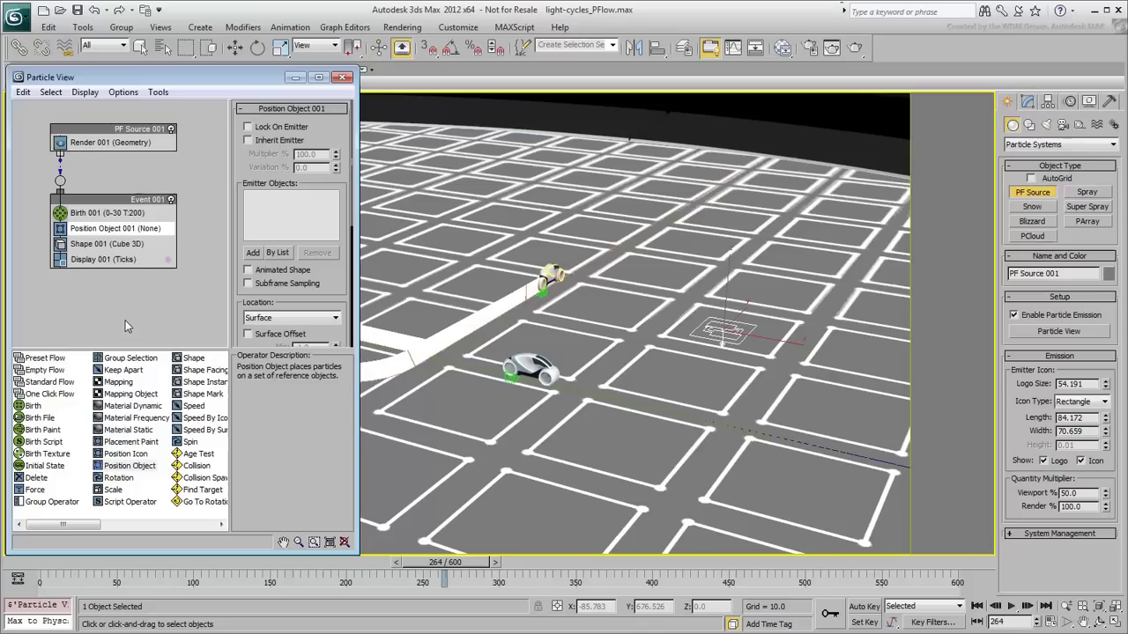
left_click(252, 254)
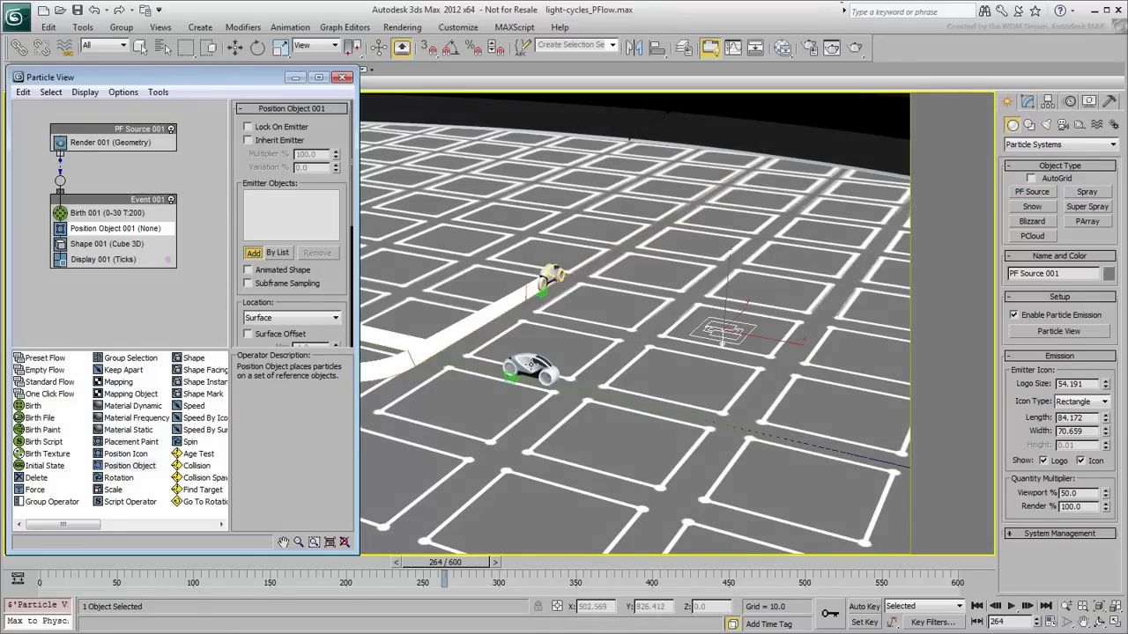
left_click(531, 365)
middle_click_drag(525, 396, 585, 476, "alt")
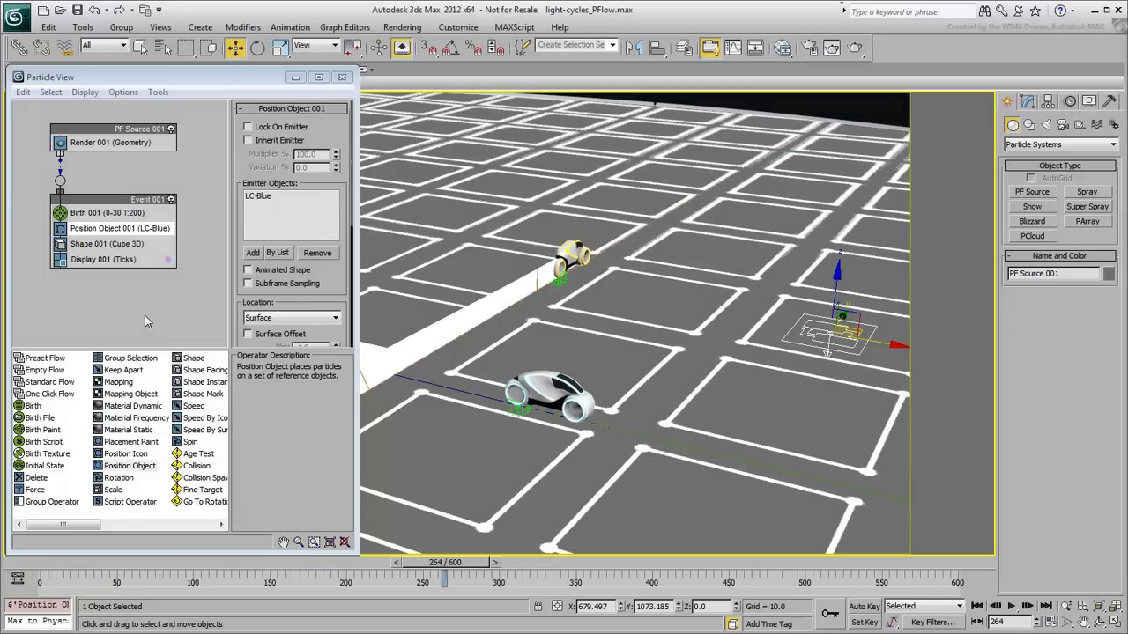
left_click(248, 128)
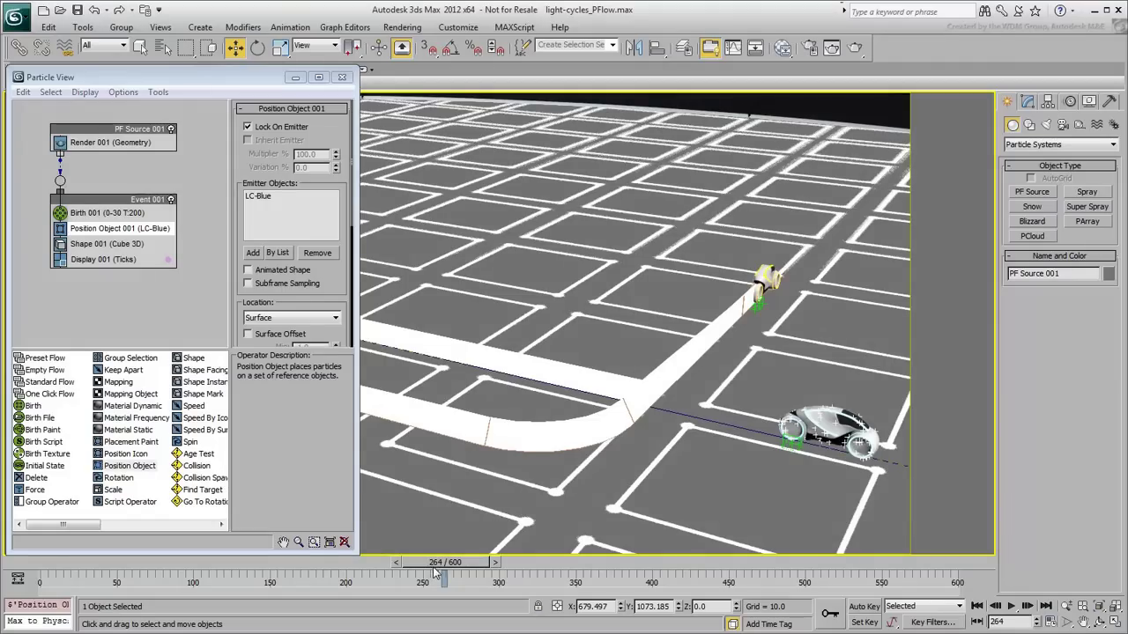
mouse_move(434, 572)
left_mouse_down()
mouse_move(410, 567)
mouse_move(430, 570)
left_mouse_up()
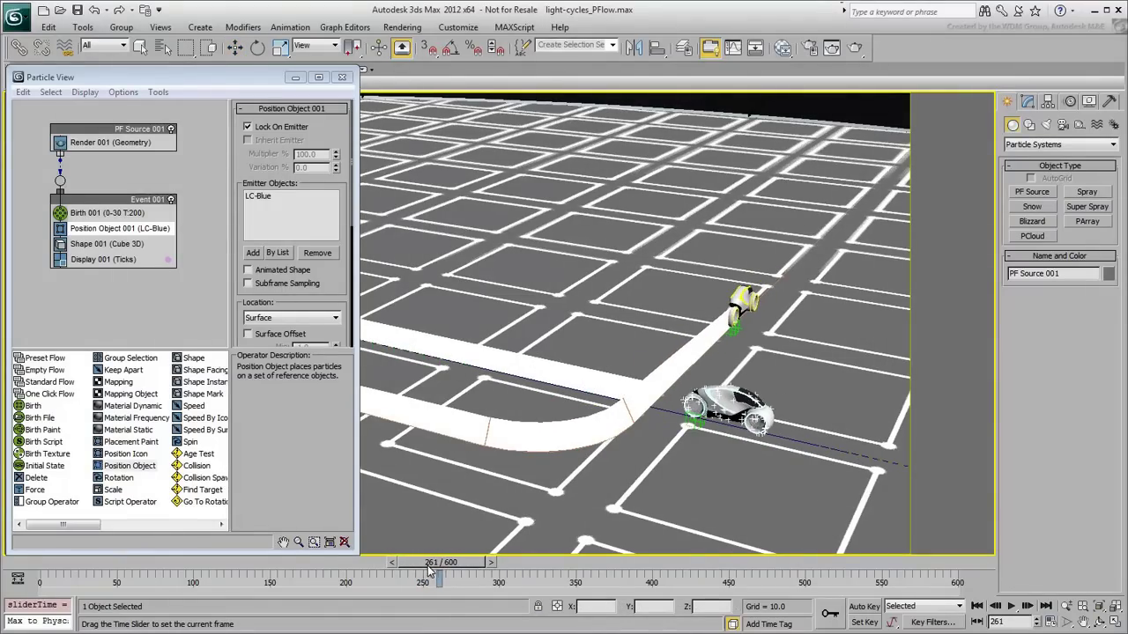
- Set Birth 001's Emit Start to frame 255 so all particles release then
key("w")
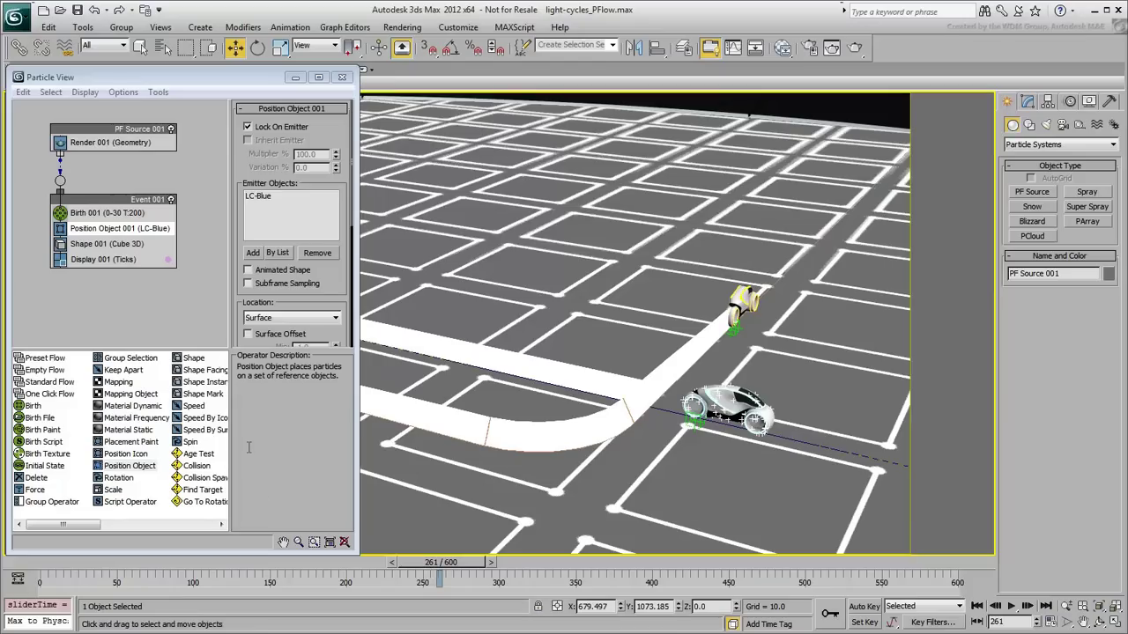
left_click(107, 214)
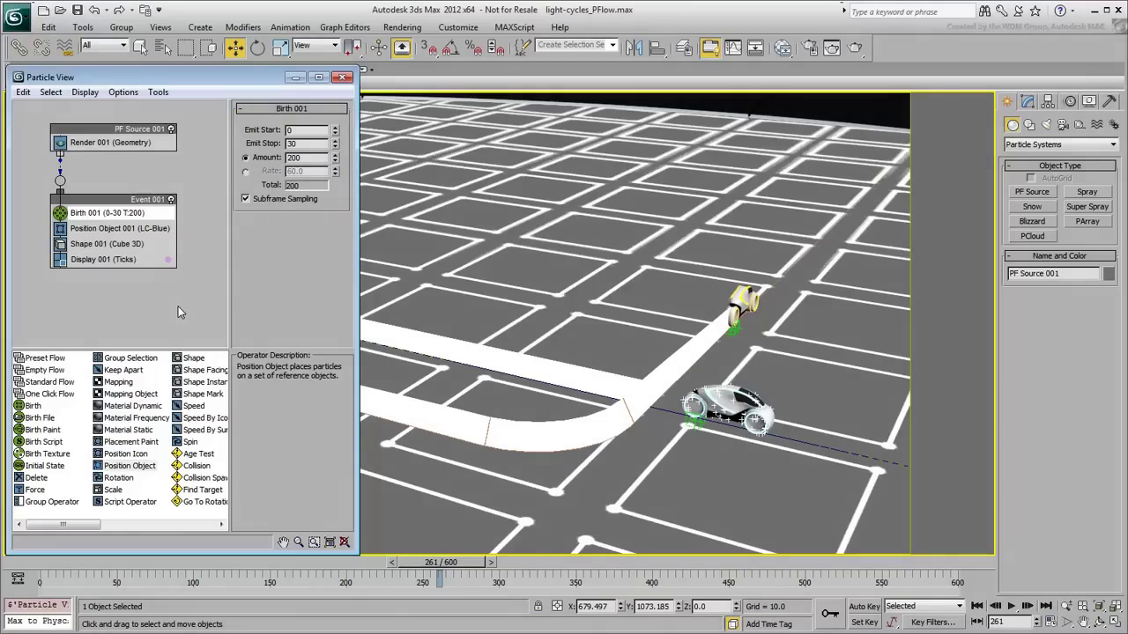
left_click(447, 568)
mouse_move(446, 569)
left_mouse_down()
mouse_move(429, 568)
mouse_move(449, 569)
left_mouse_up()
key("w")
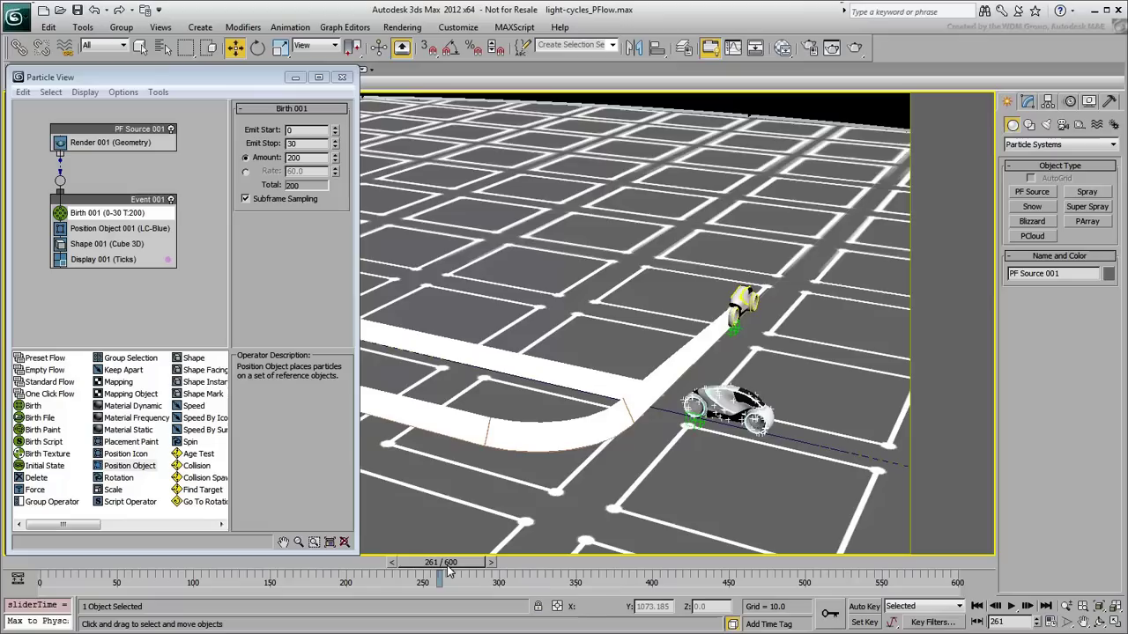
left_click_drag(299, 130, 282, 131)
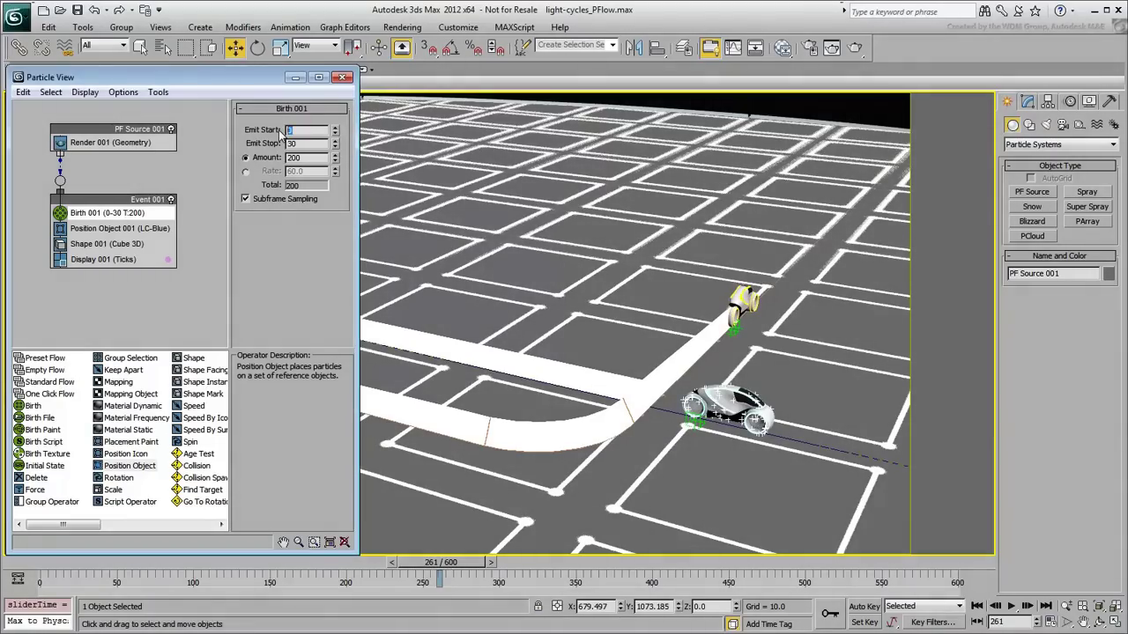
type("255")
key("Tab")
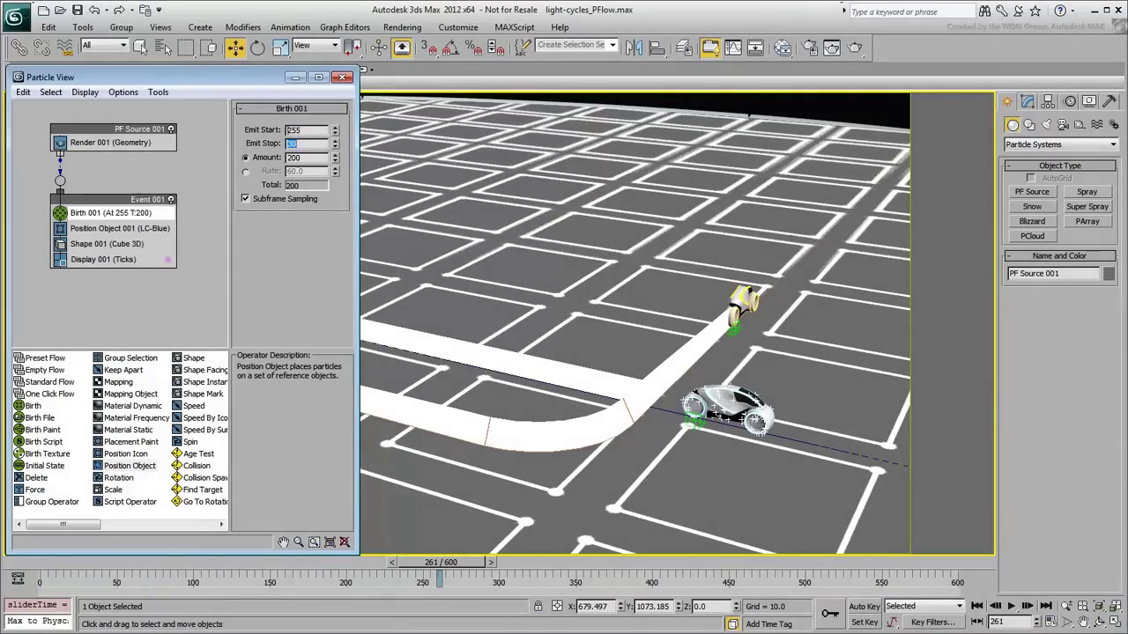
key("q")
left_click_drag(443, 570, 434, 570)
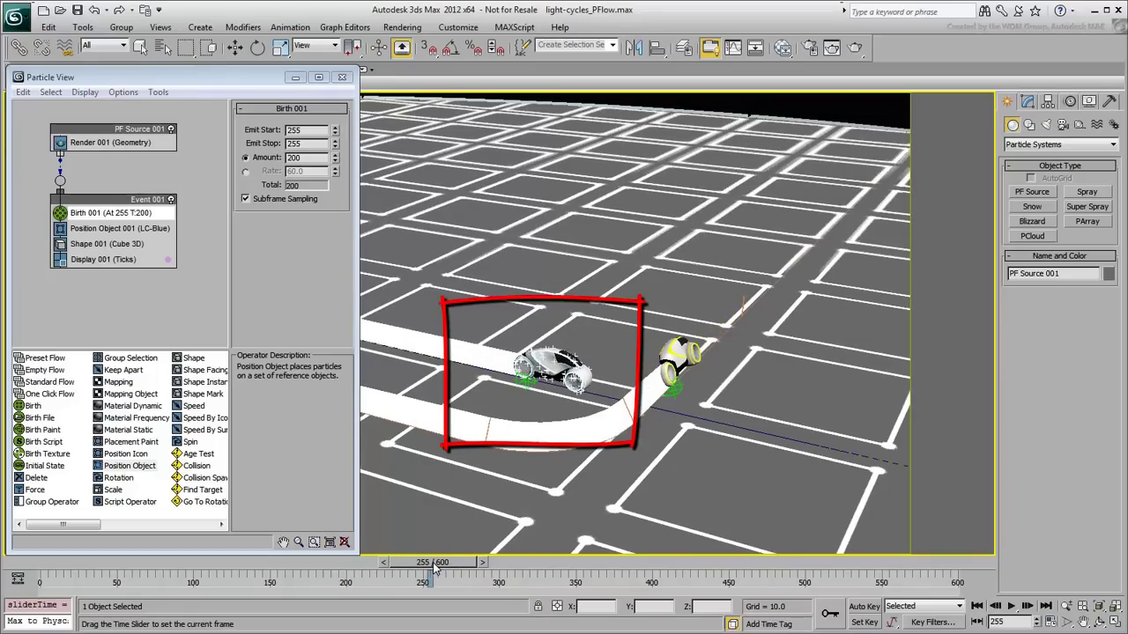
left_click_drag(433, 570, 434, 570)
- Raise the Birth 001 amount to 2000 particles and check the coverage
key("w")
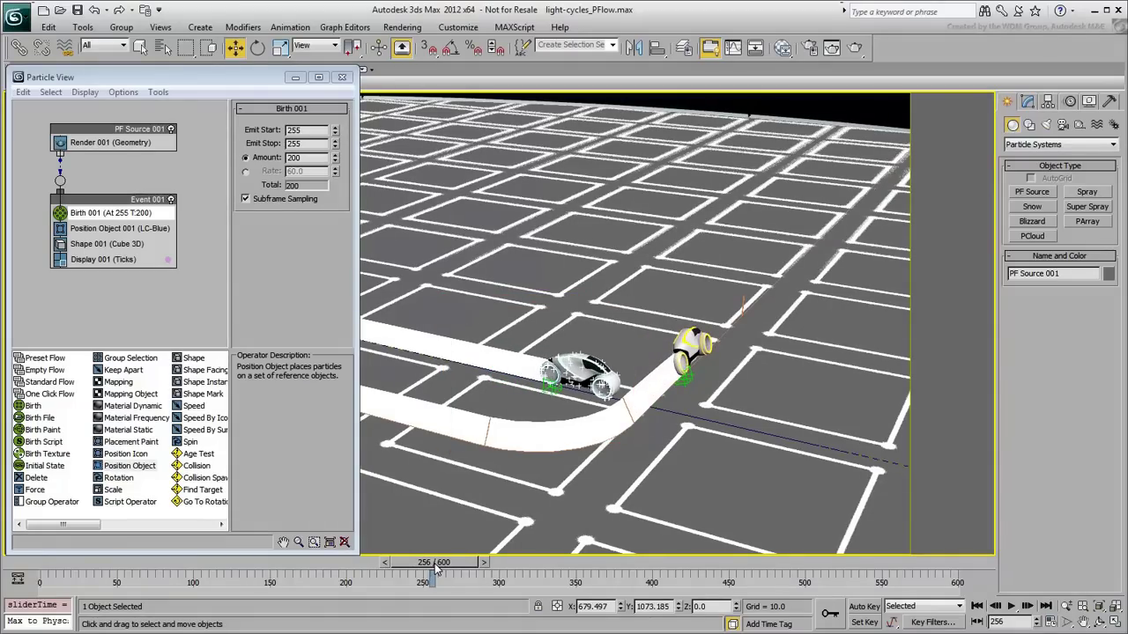
double_click(316, 159)
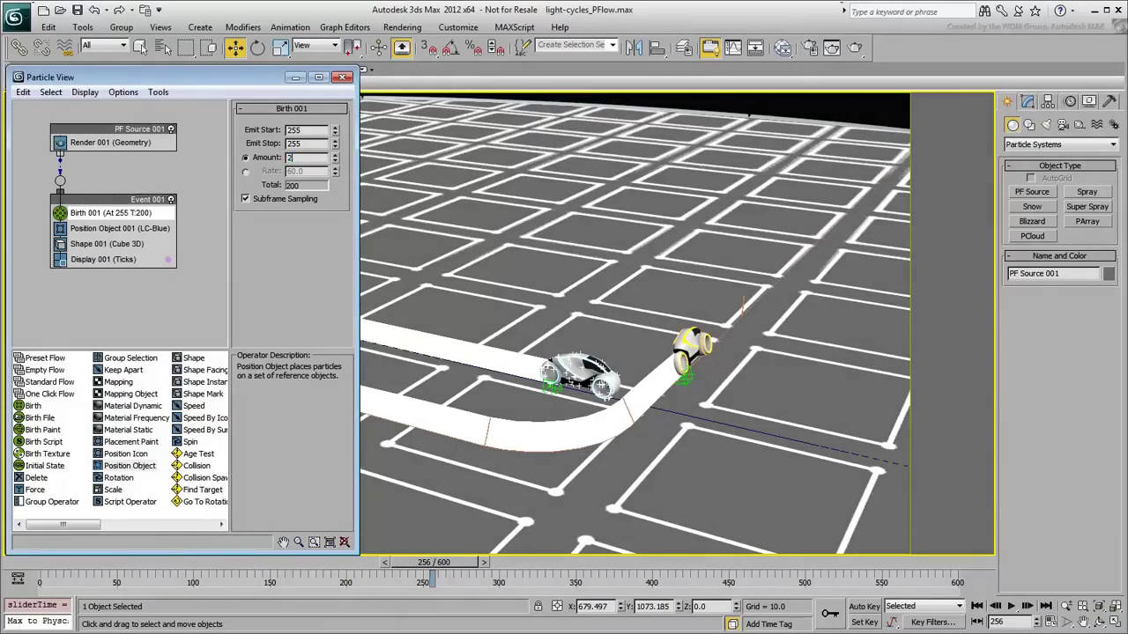
key("Return")
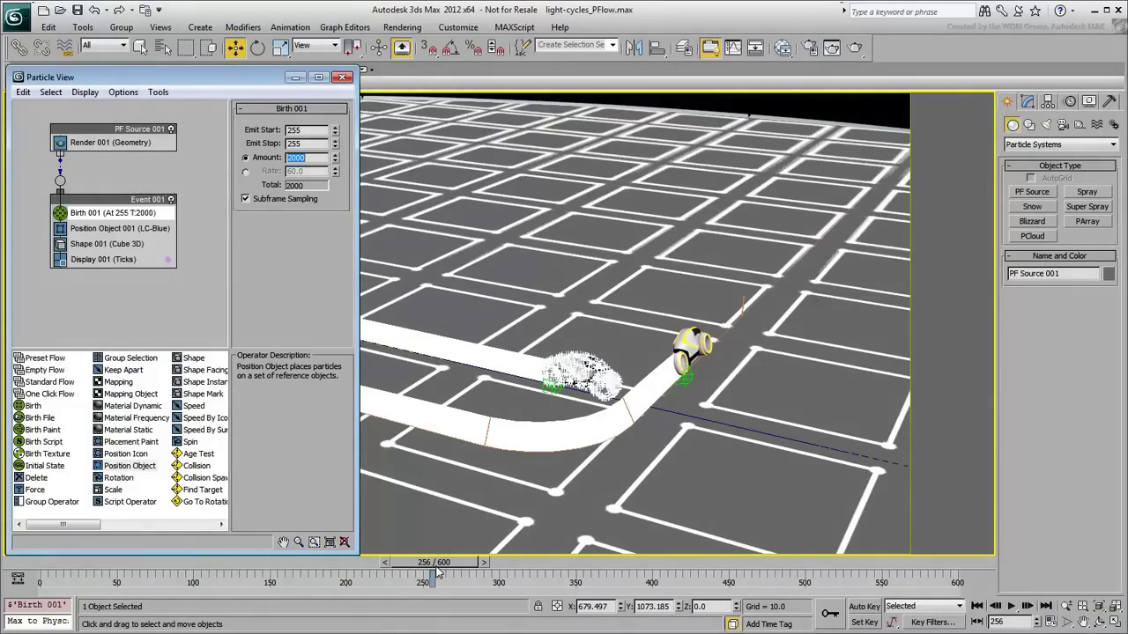
mouse_move(436, 572)
left_mouse_down()
mouse_move(426, 572)
mouse_move(447, 574)
left_mouse_up()
key("w")
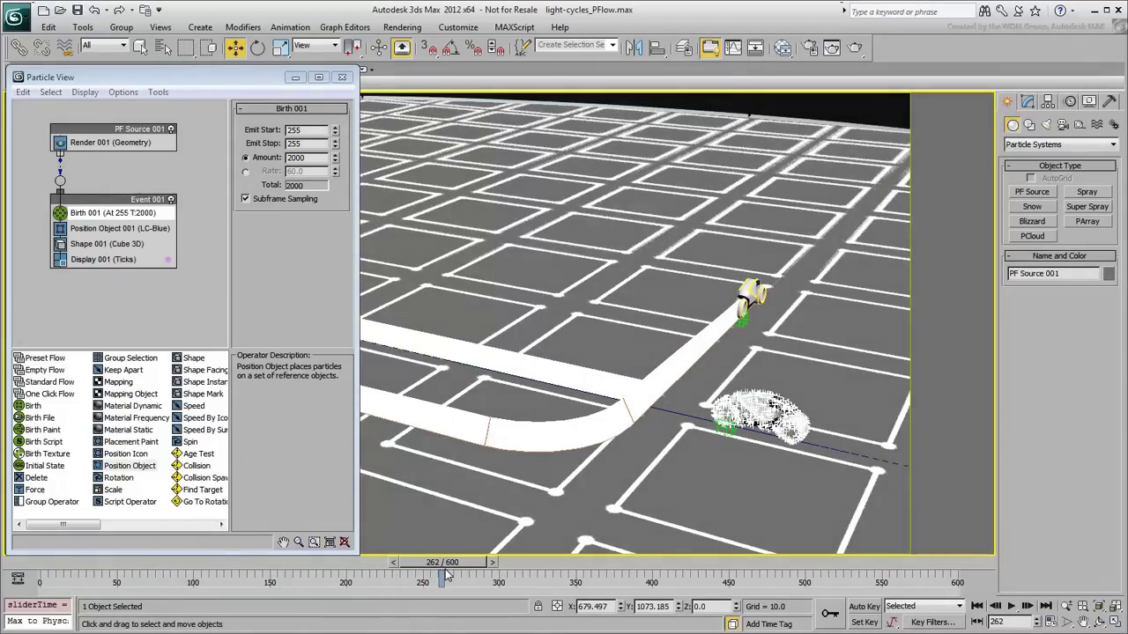
scroll(704, 231, "up", 5)
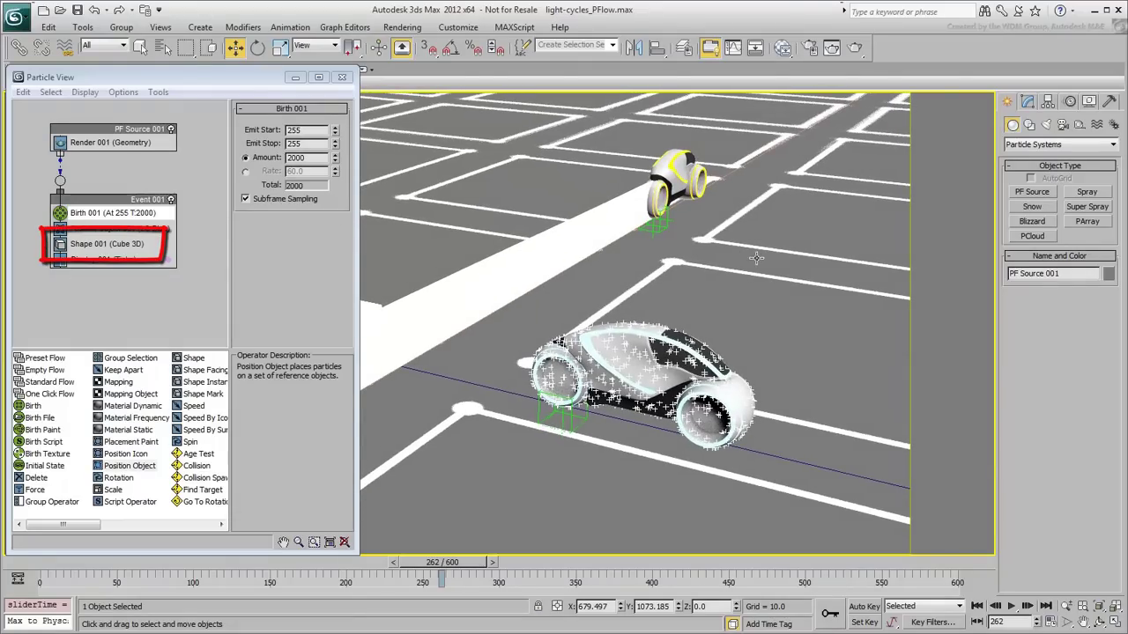
left_click(855, 48)
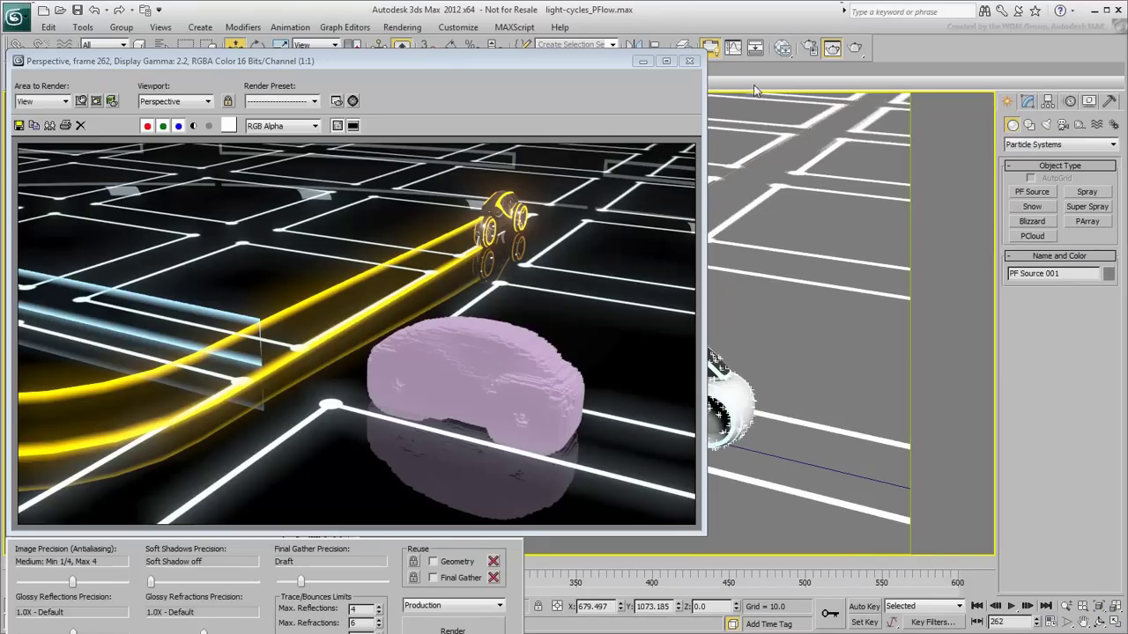
left_click(689, 61)
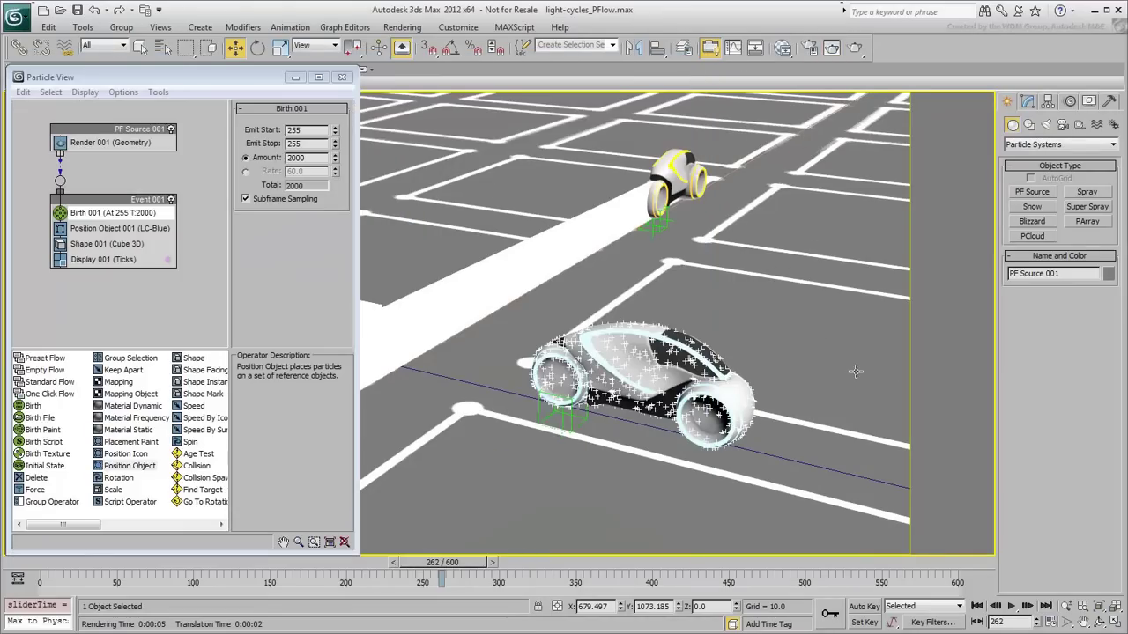
- Delete Shape 001 from Event 001 and re-render frame 262
scroll(793, 422, "down", 4)
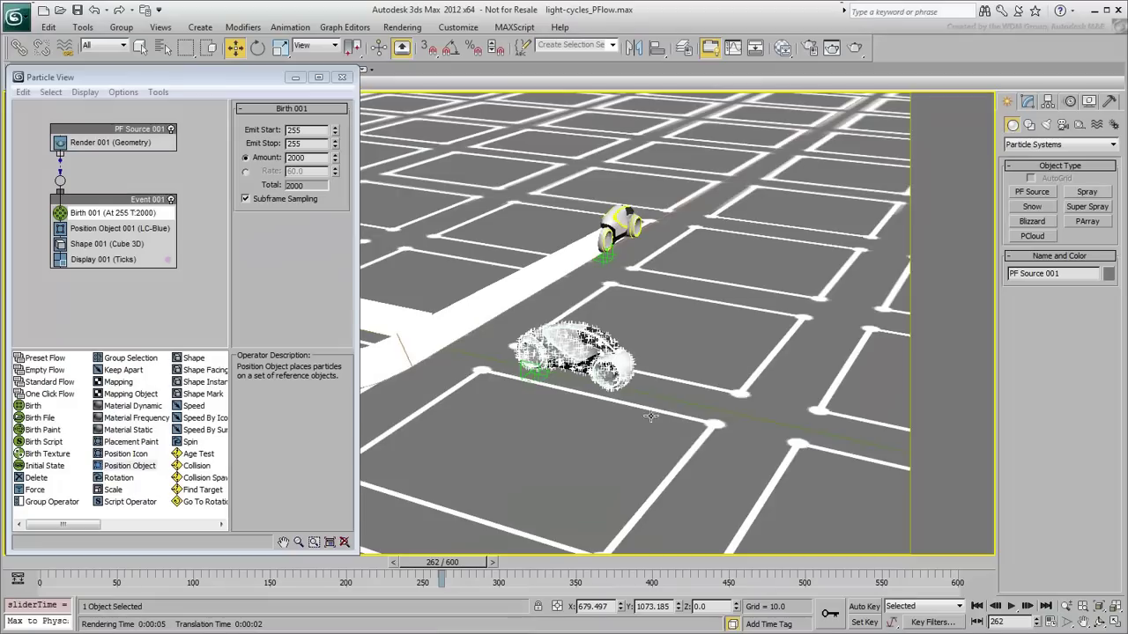
middle_click_drag(712, 417, 812, 481)
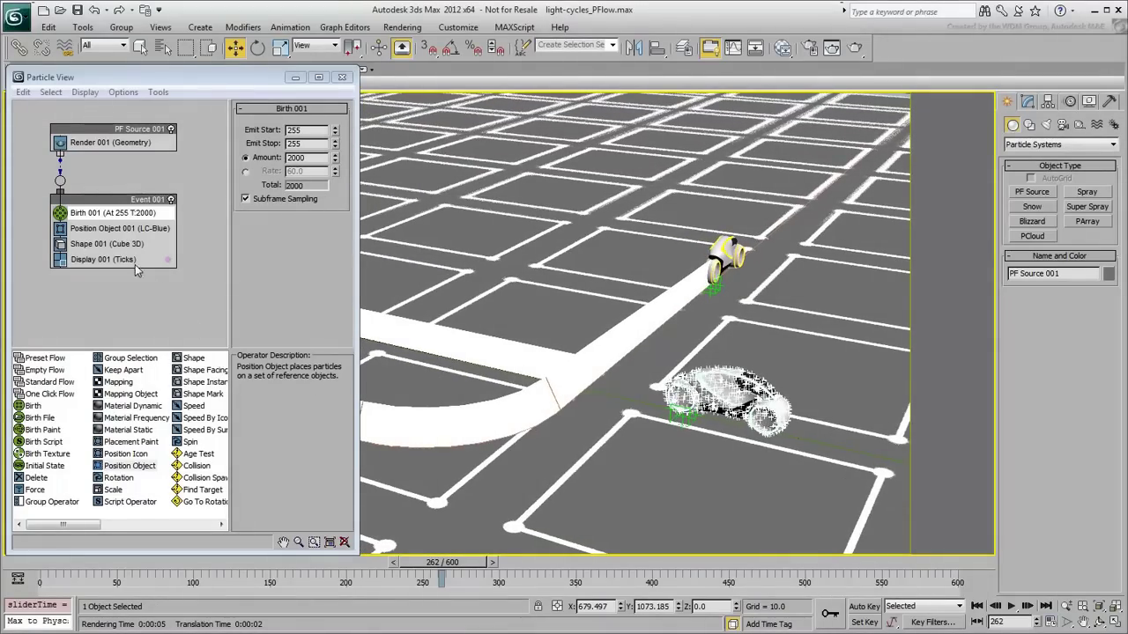
left_click(107, 244)
right_click(109, 249)
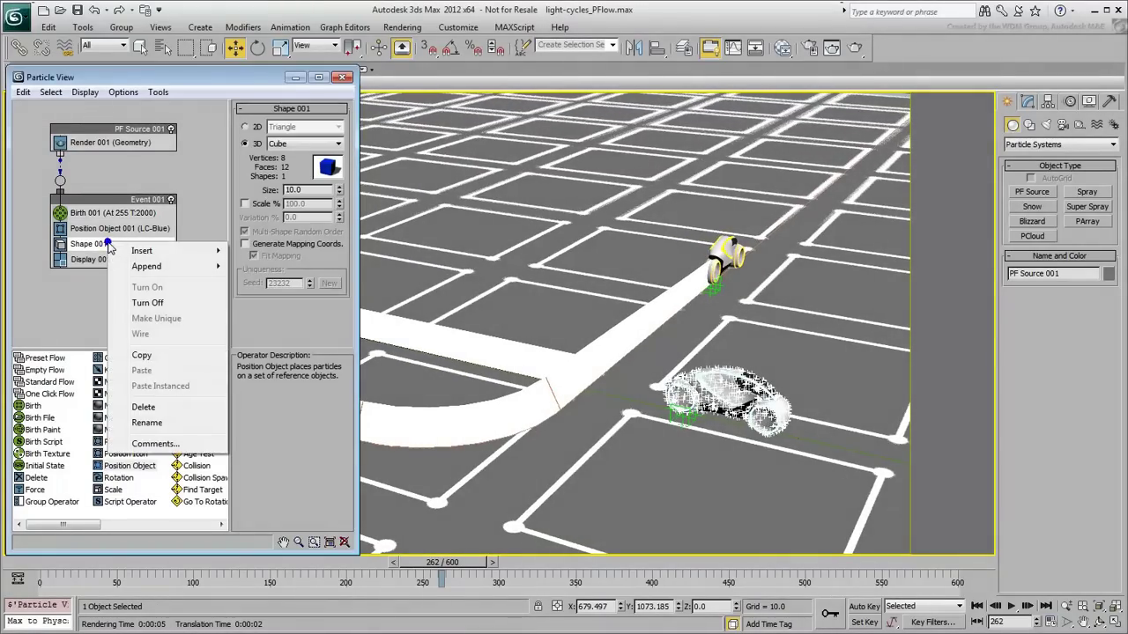
left_click(155, 411)
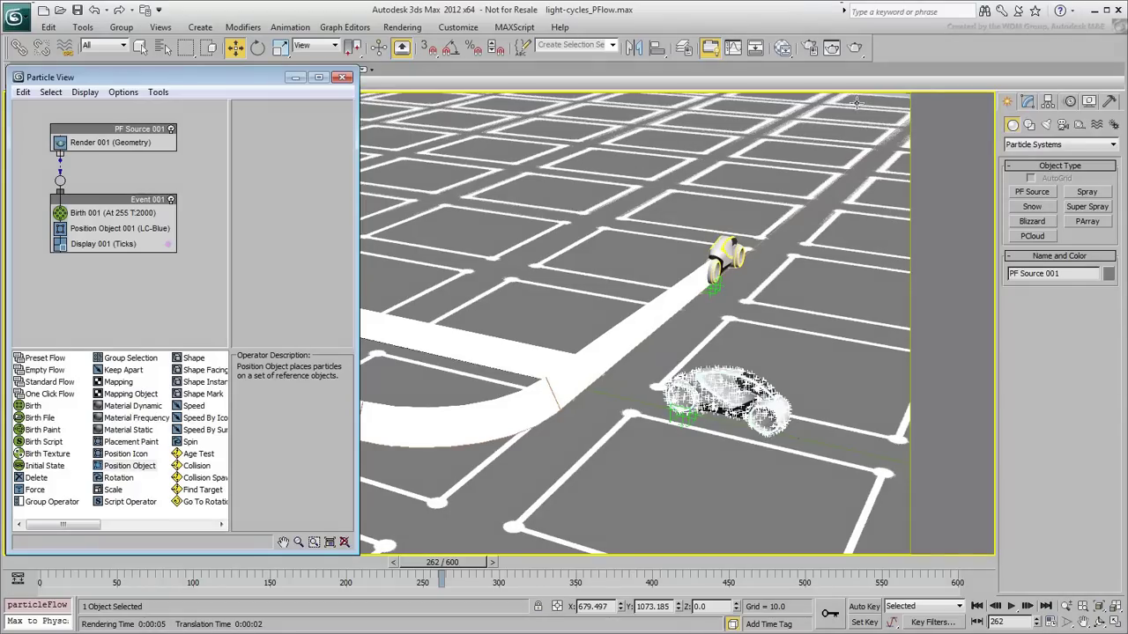
left_click(854, 48)
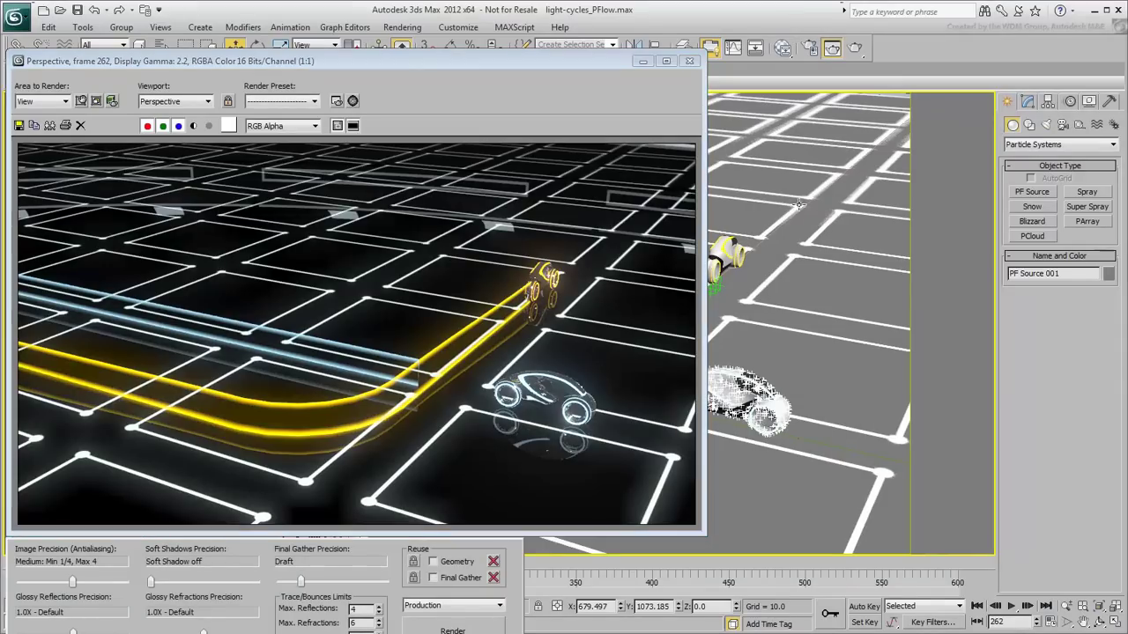
- Close the render window and view the Collision test's description in the depot
left_click(693, 61)
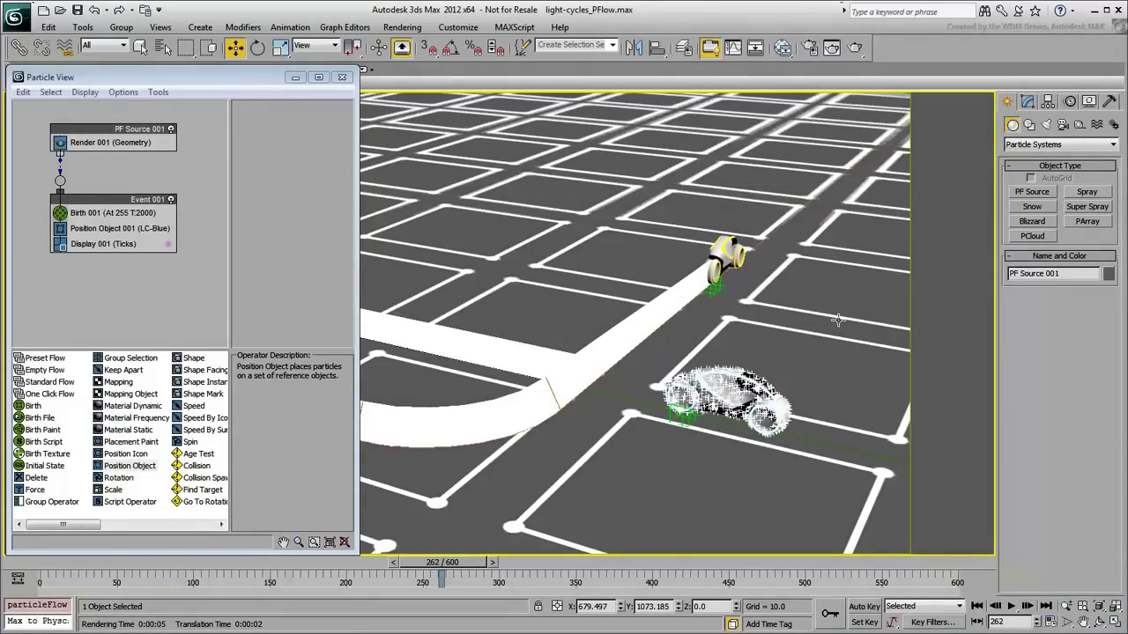
left_click(195, 465)
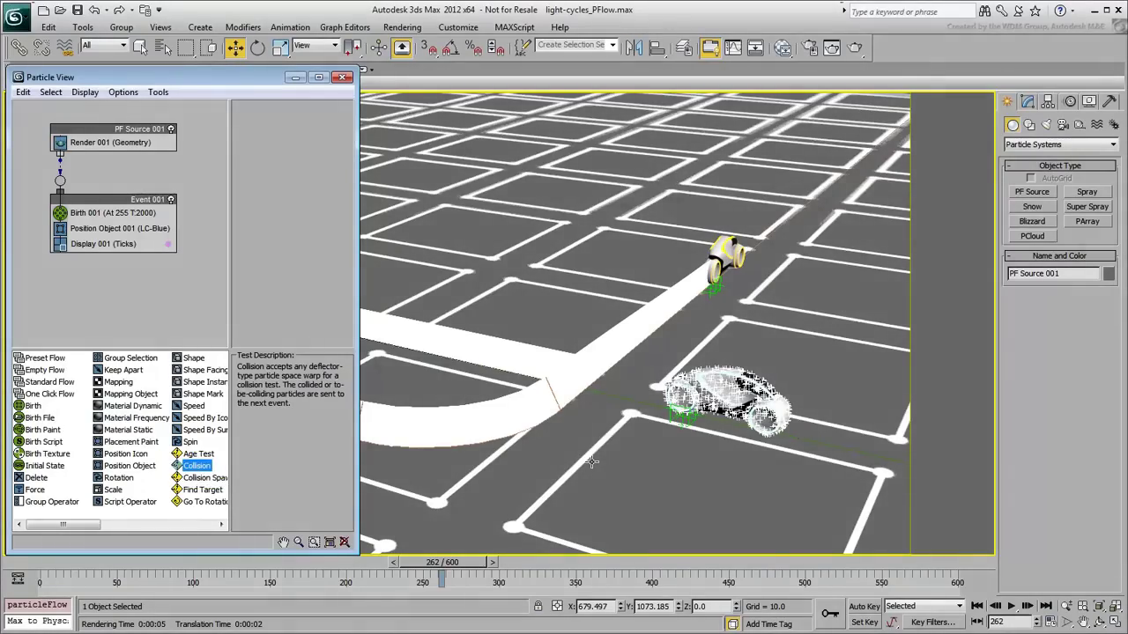
- At frame 256, draw a Deflector space warp with AutoGrid around the car
middle_click_drag(592, 462, 483, 532, "alt")
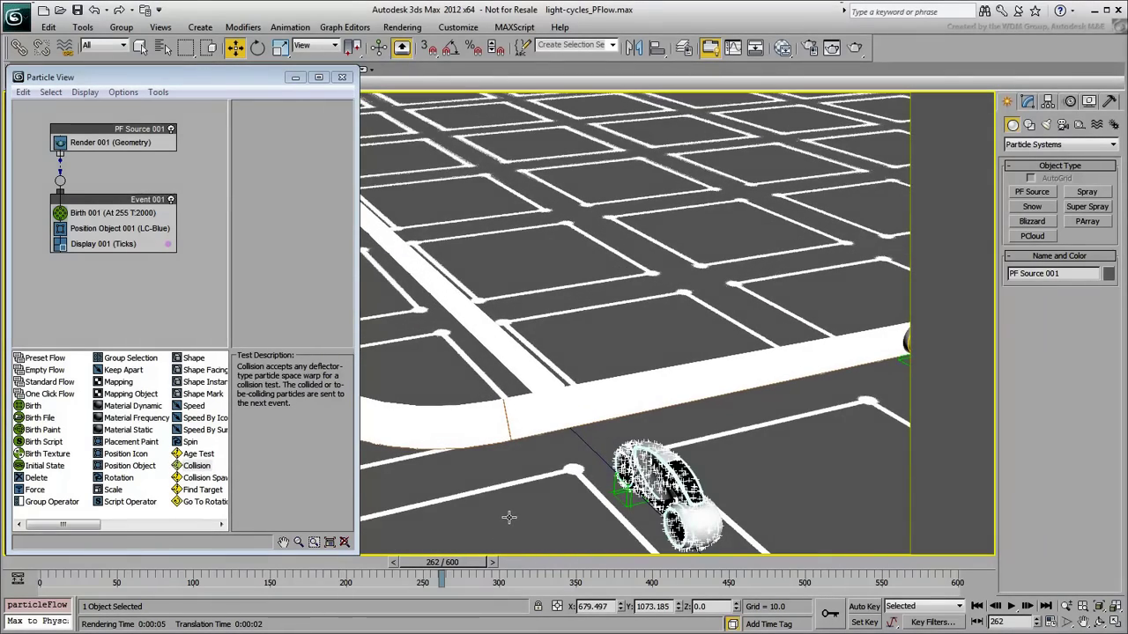
left_click_drag(474, 572, 458, 571)
key("w")
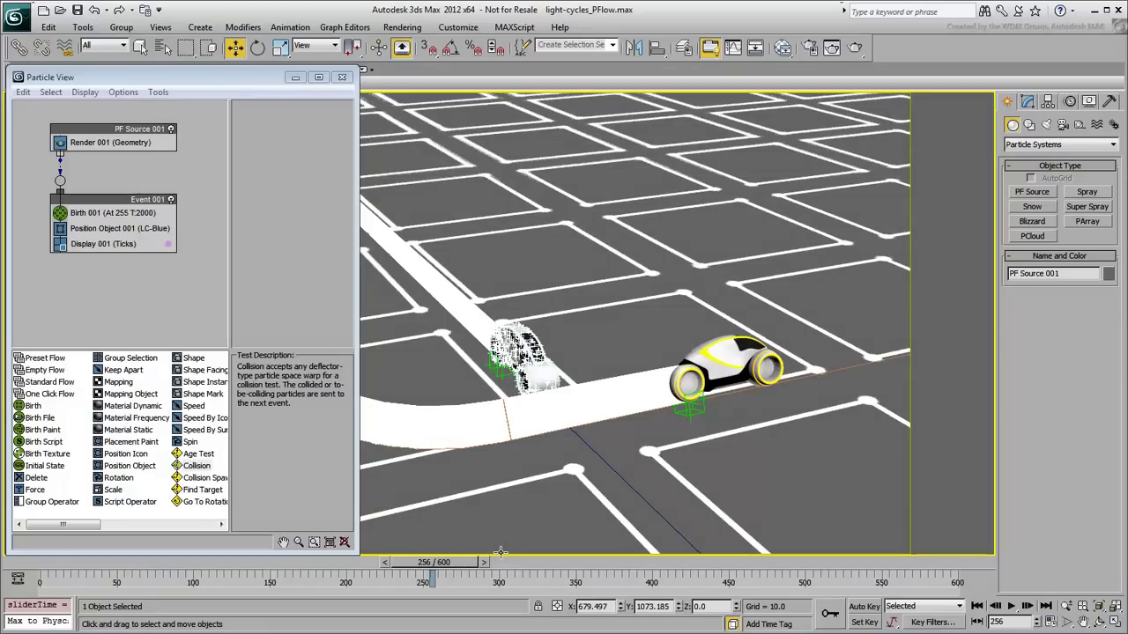
left_click(1096, 126)
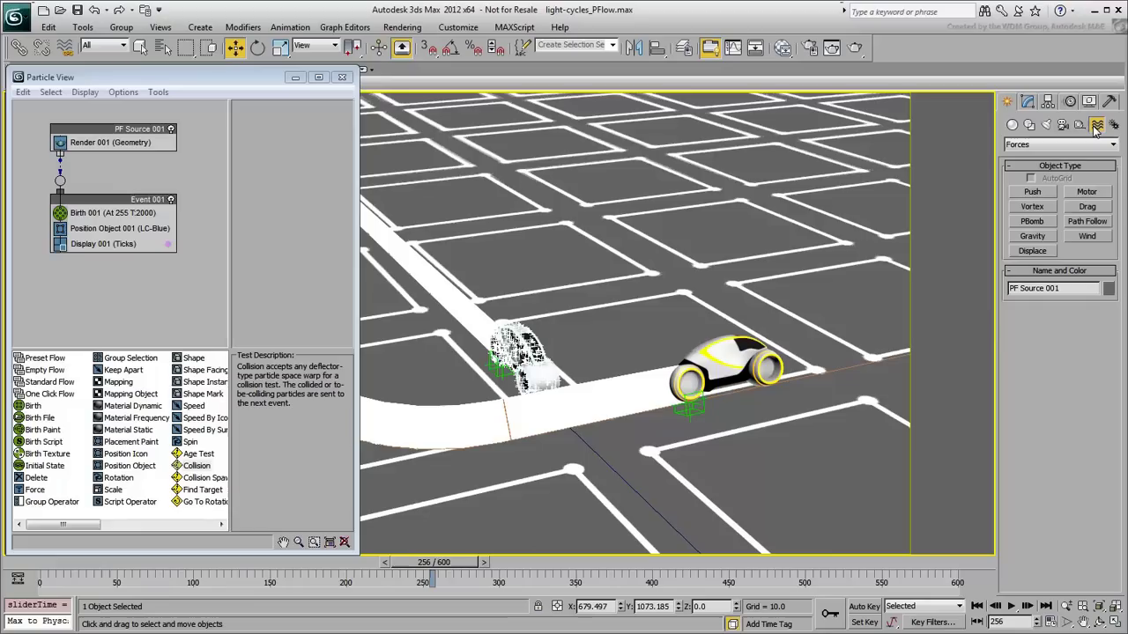
left_click(1040, 146)
left_click(1040, 164)
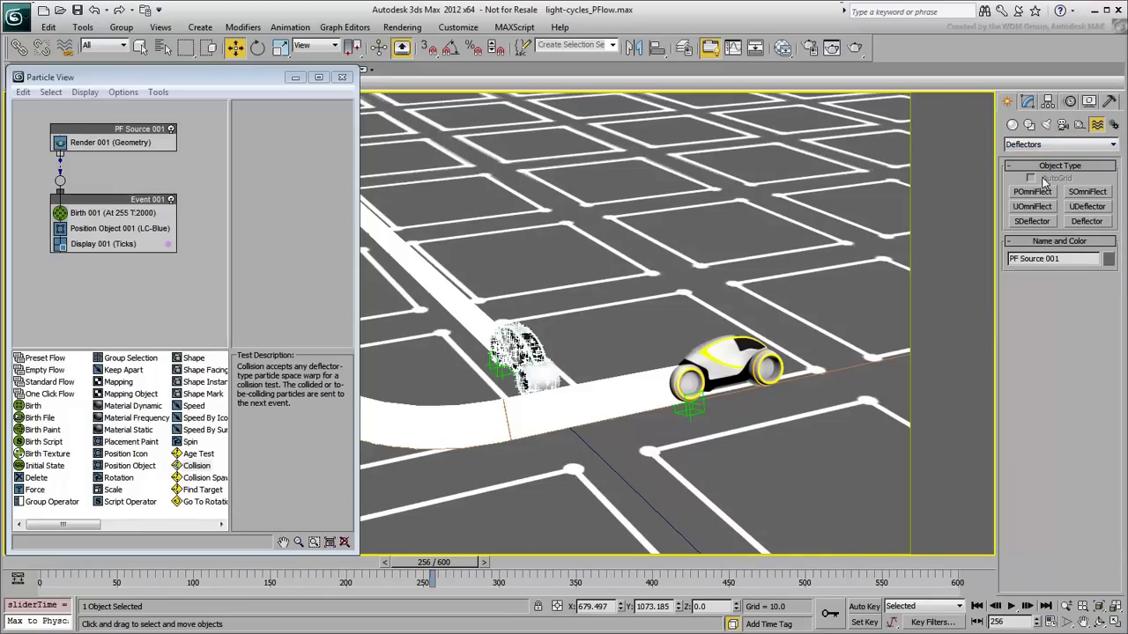
left_click(1092, 223)
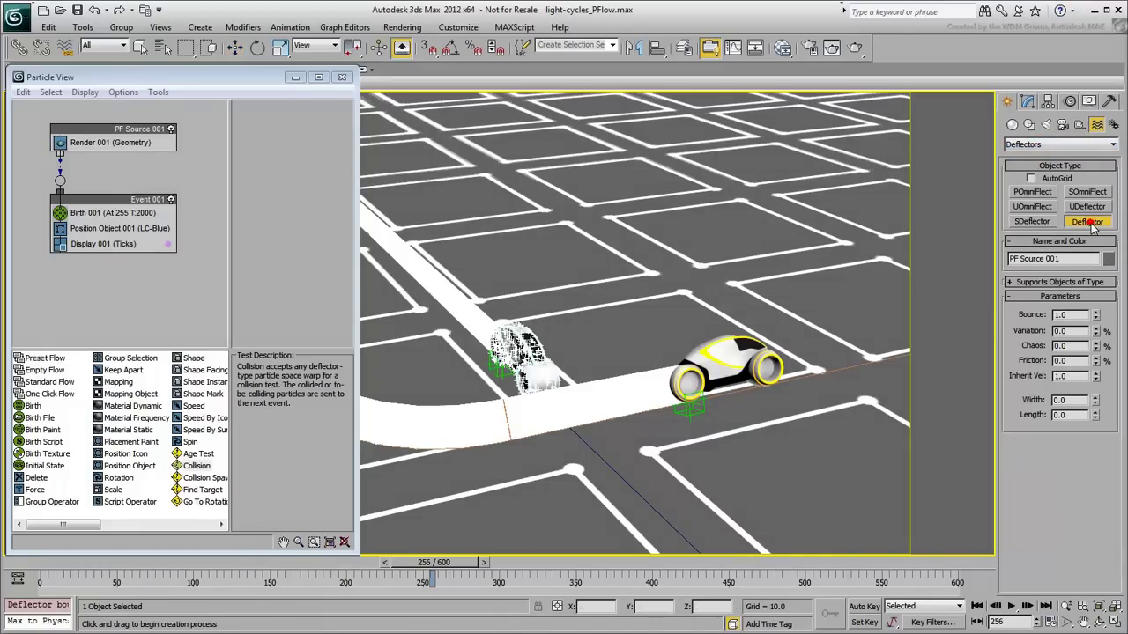
left_click(1031, 179)
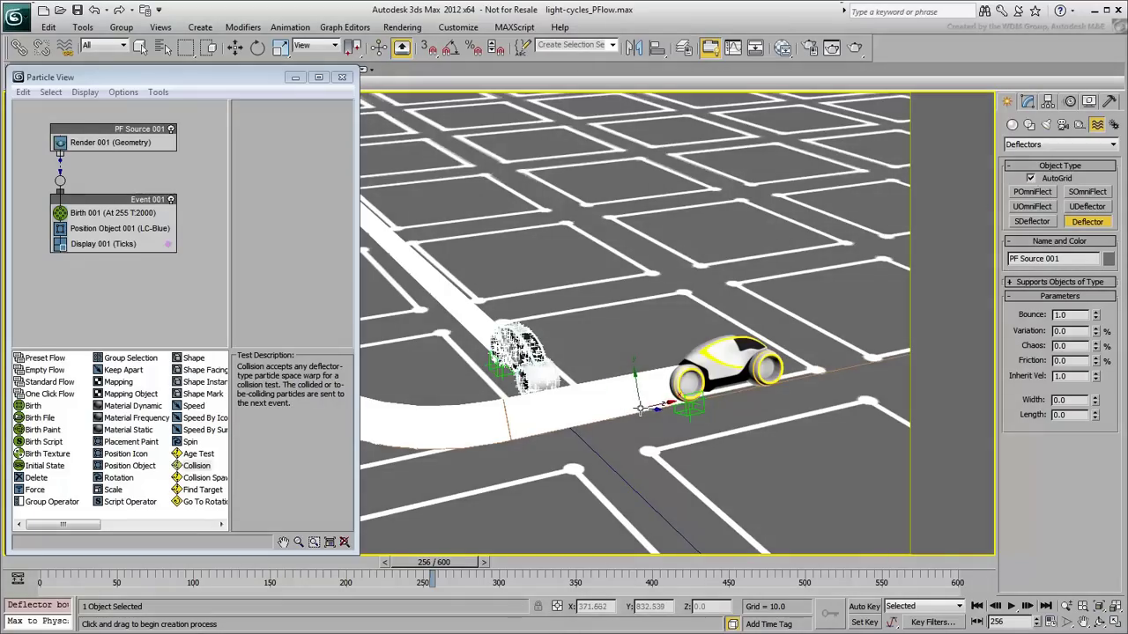
left_click_drag(555, 363, 595, 385)
middle_click_drag(595, 385, 600, 421, "alt")
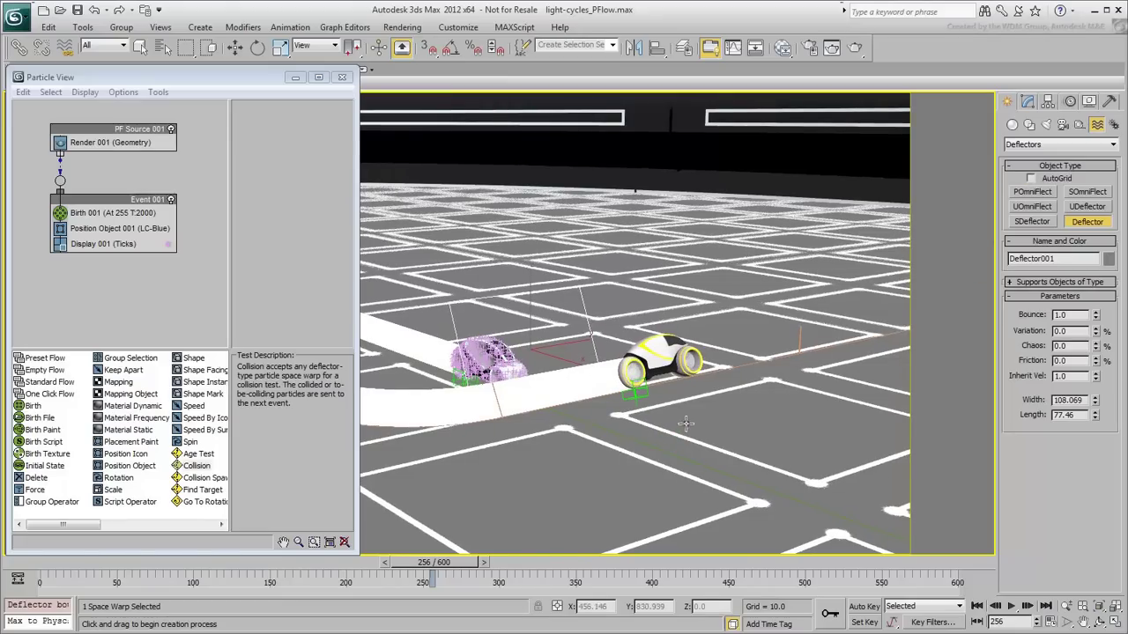
- Add a Collision test to Event 001 using Deflector001, with Speed set to Continue
middle_click_drag(696, 461, 682, 459, "alt")
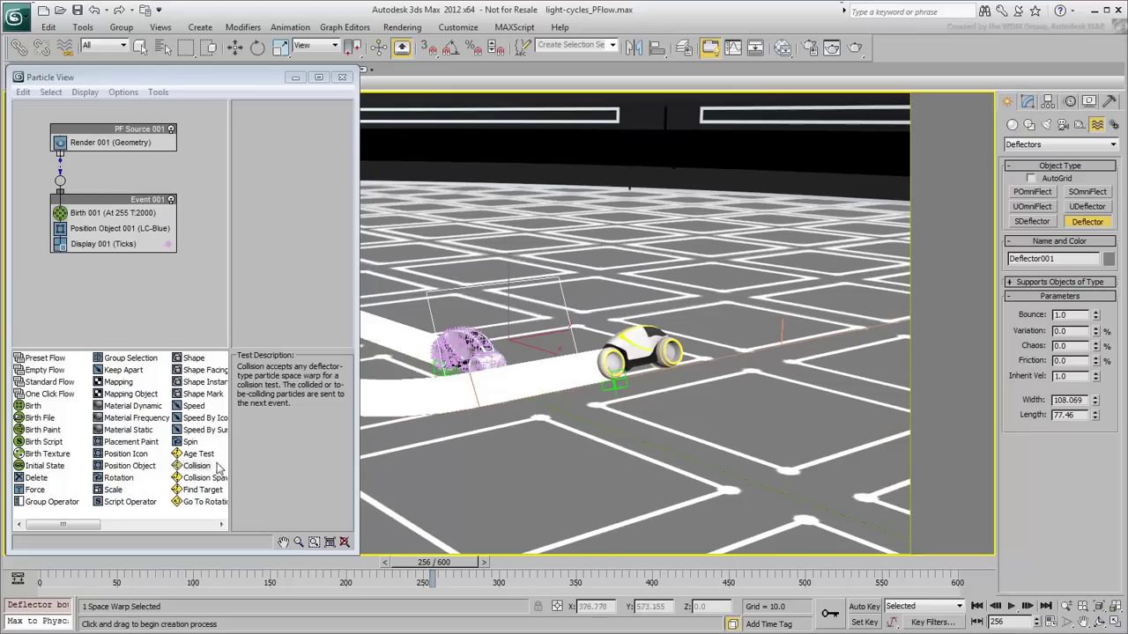
left_click_drag(199, 468, 126, 240)
left_click(126, 244)
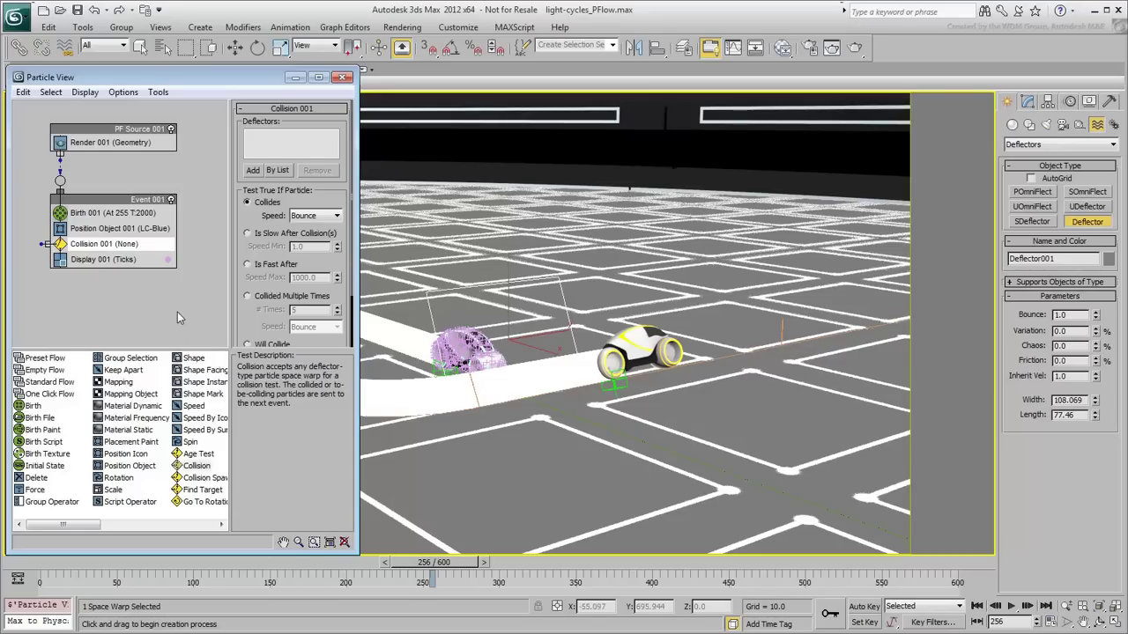
left_click(253, 170)
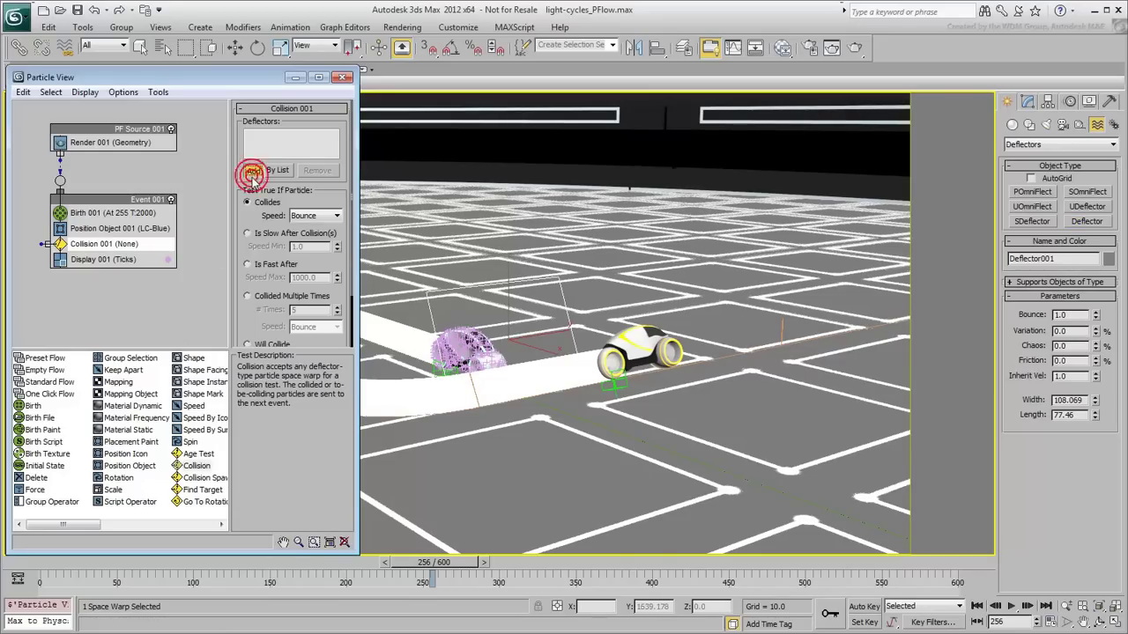
left_click(468, 286)
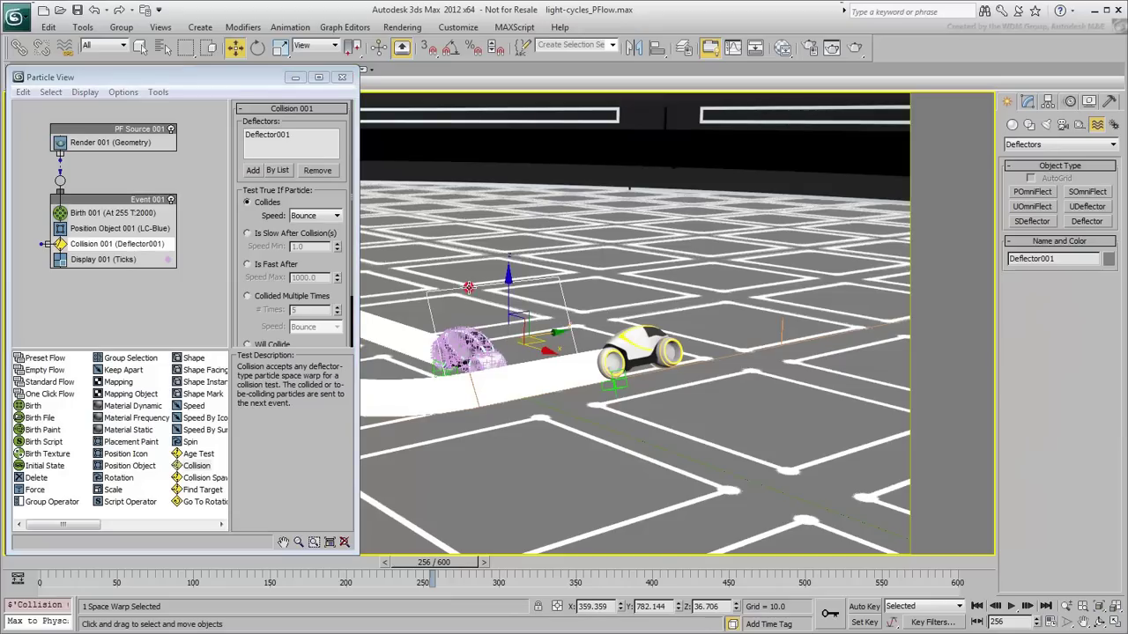
left_click(292, 469)
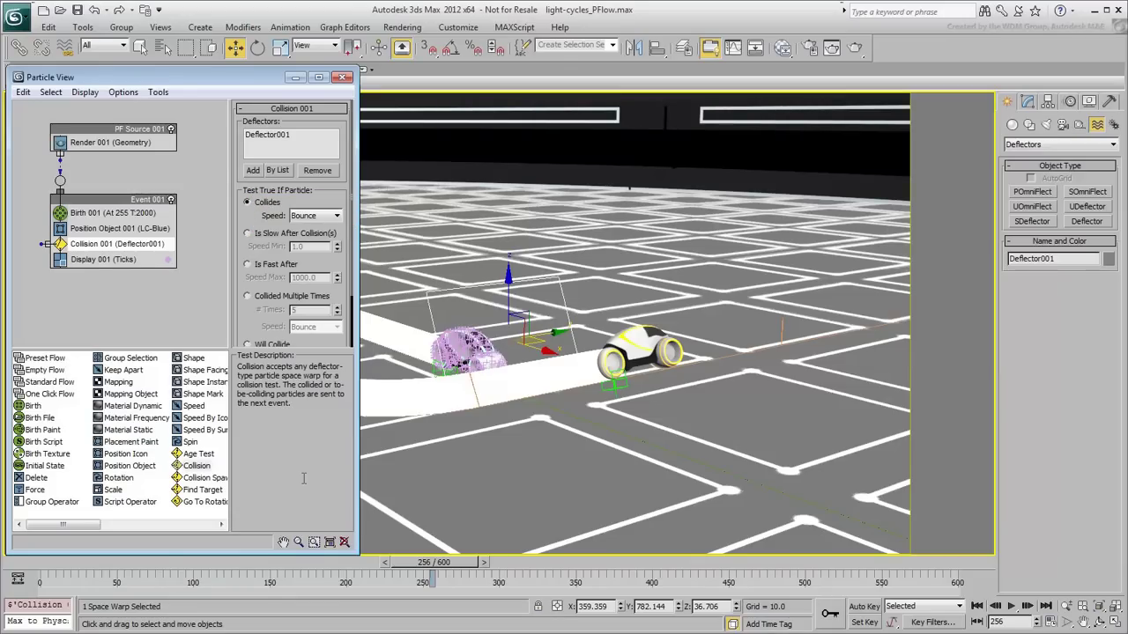
left_click(319, 216)
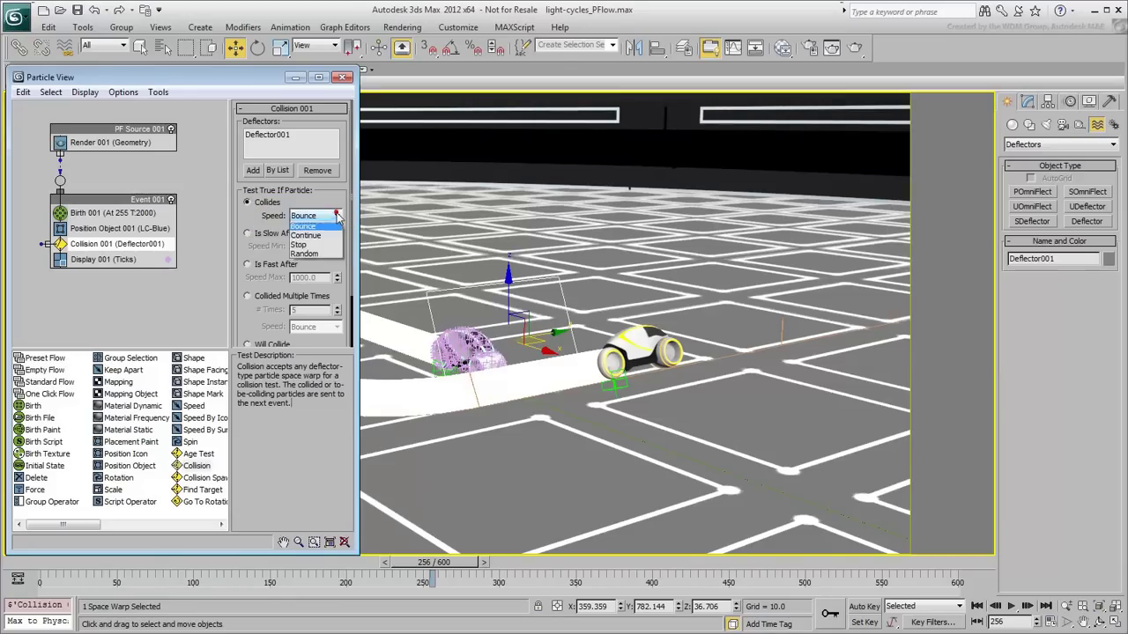
left_click(317, 239)
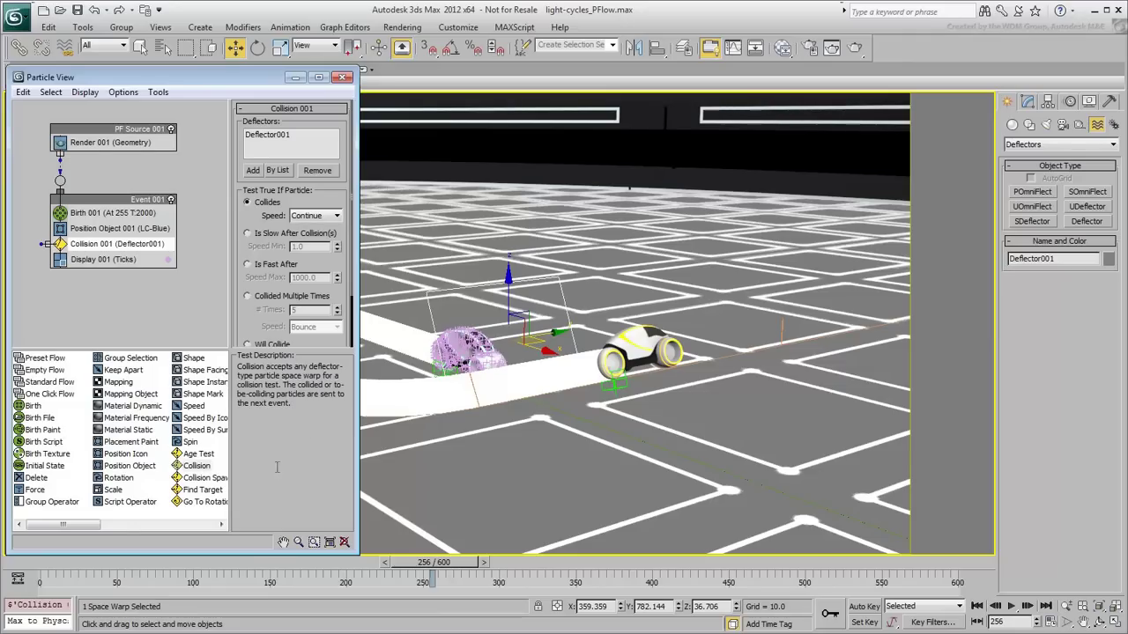
- Start a new Event 002 containing a Spawn operator and enlarge the event diagram area
left_click_drag(78, 526, 112, 534)
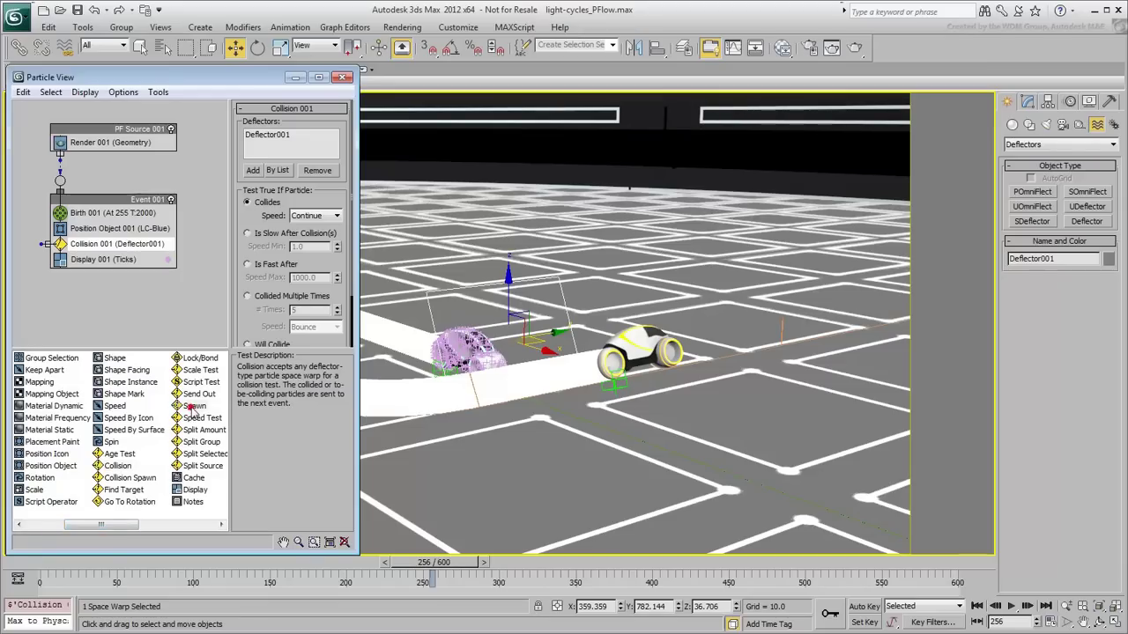
left_click_drag(194, 407, 85, 307)
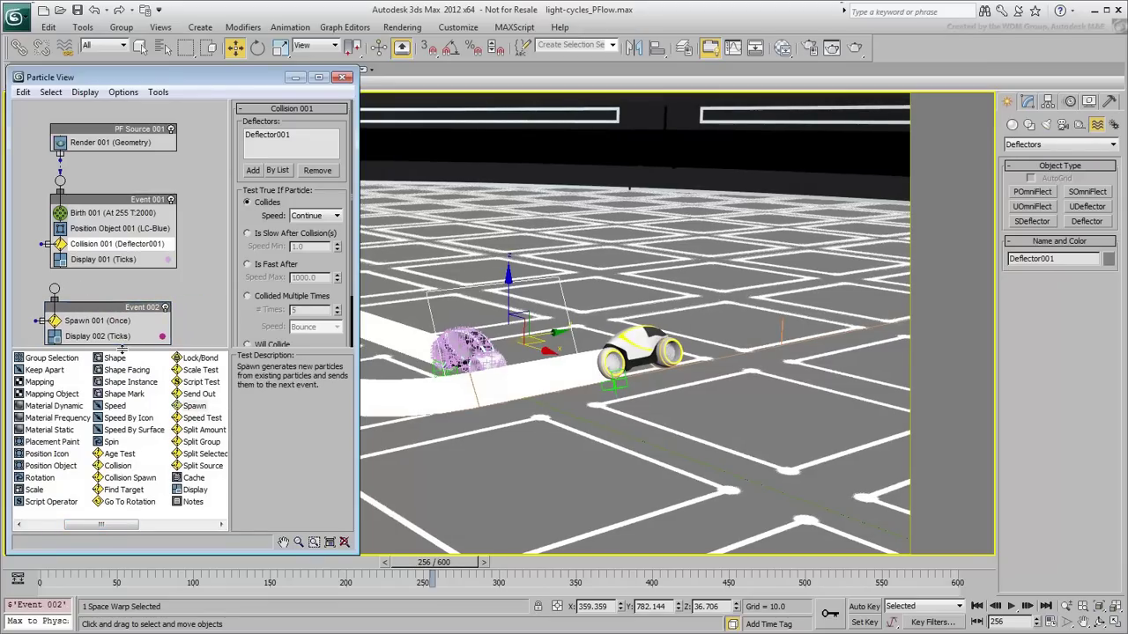
left_click_drag(121, 351, 121, 451)
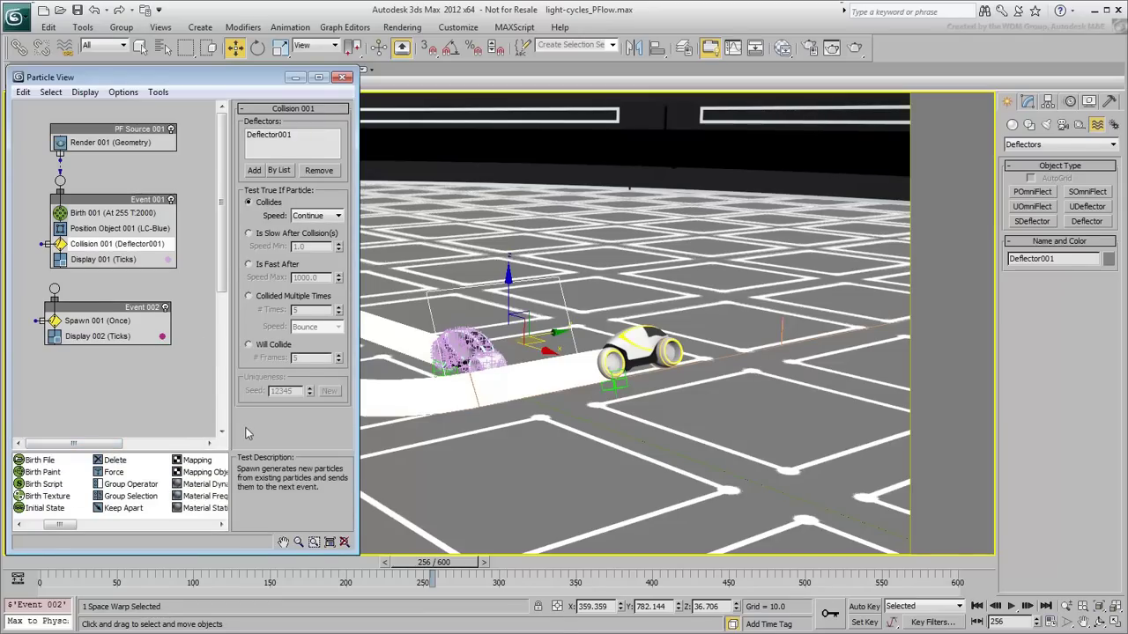
- Change Display 002's particle colour from magenta to blue
left_click(92, 321)
left_click(97, 335)
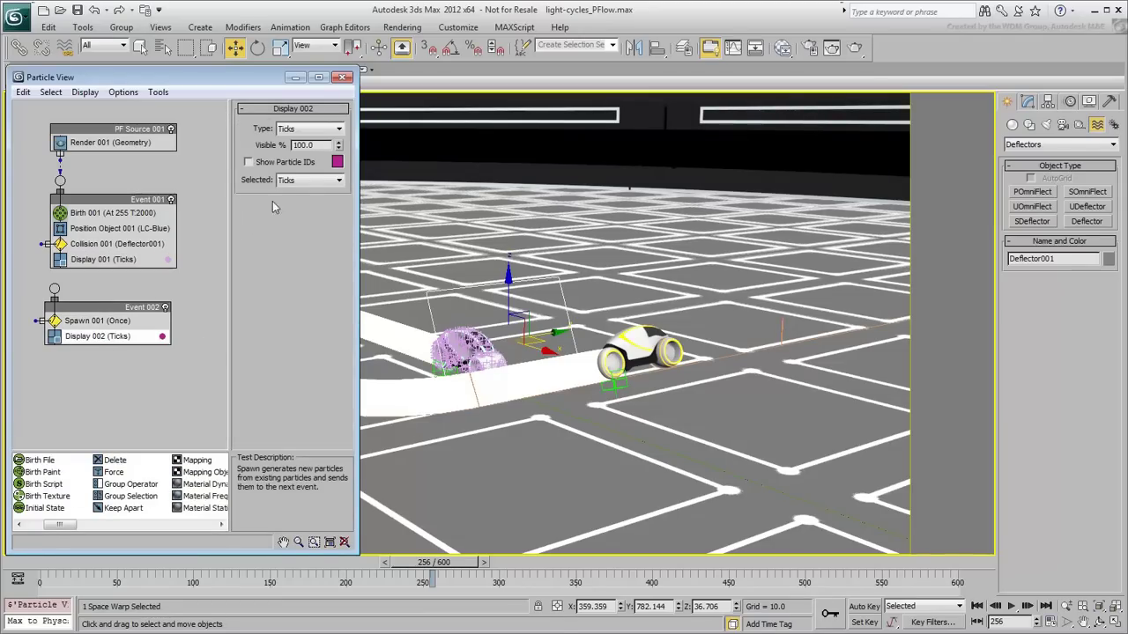
left_click(338, 163)
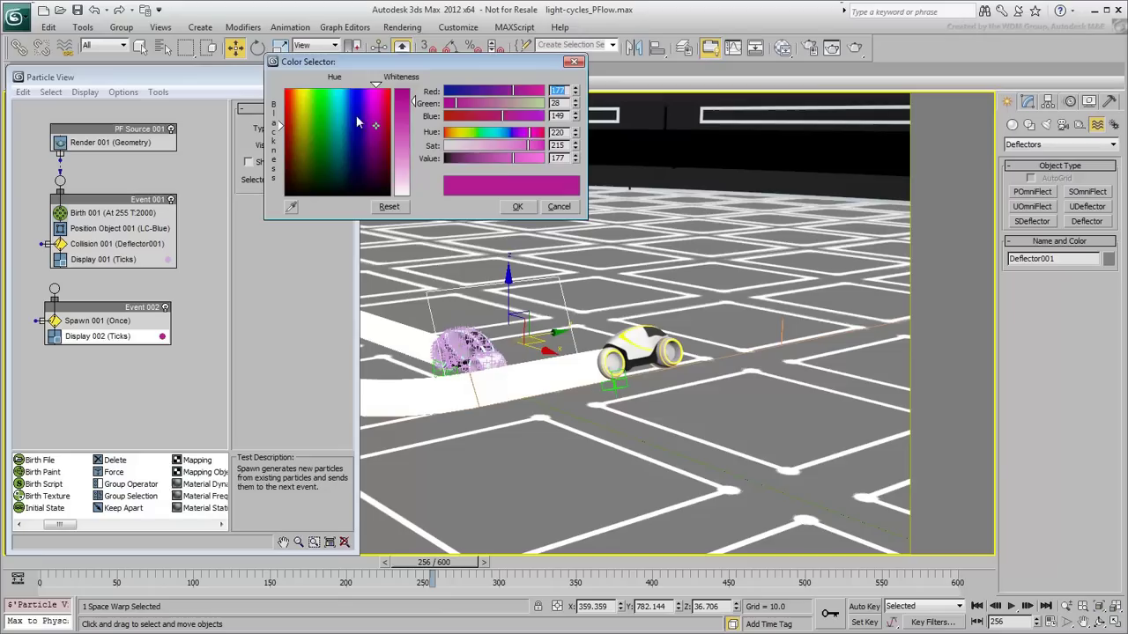
left_click(356, 125)
left_click(517, 206)
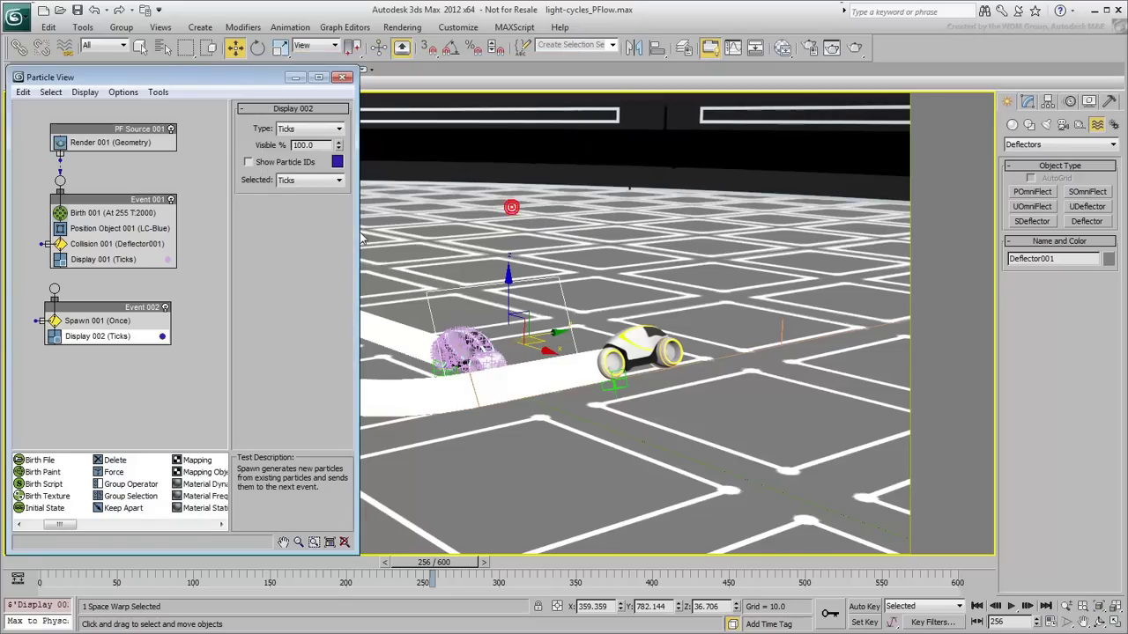
left_click(97, 320)
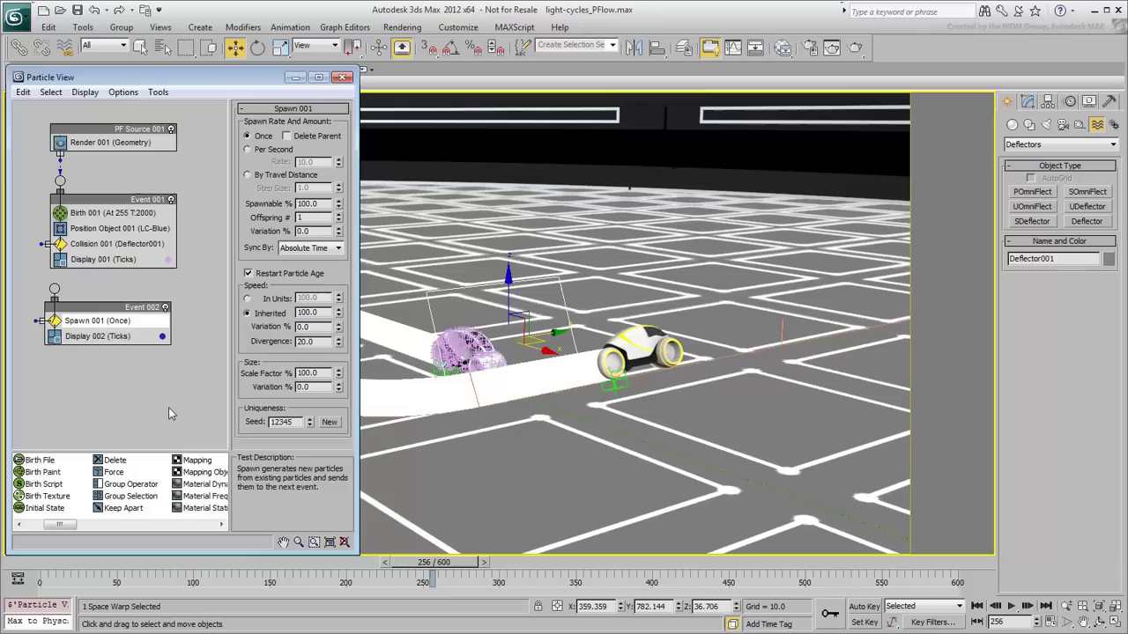
- Wire Collision 001 into Event 002, advance to frame 263 and render a test frame
left_click_drag(34, 242, 54, 287)
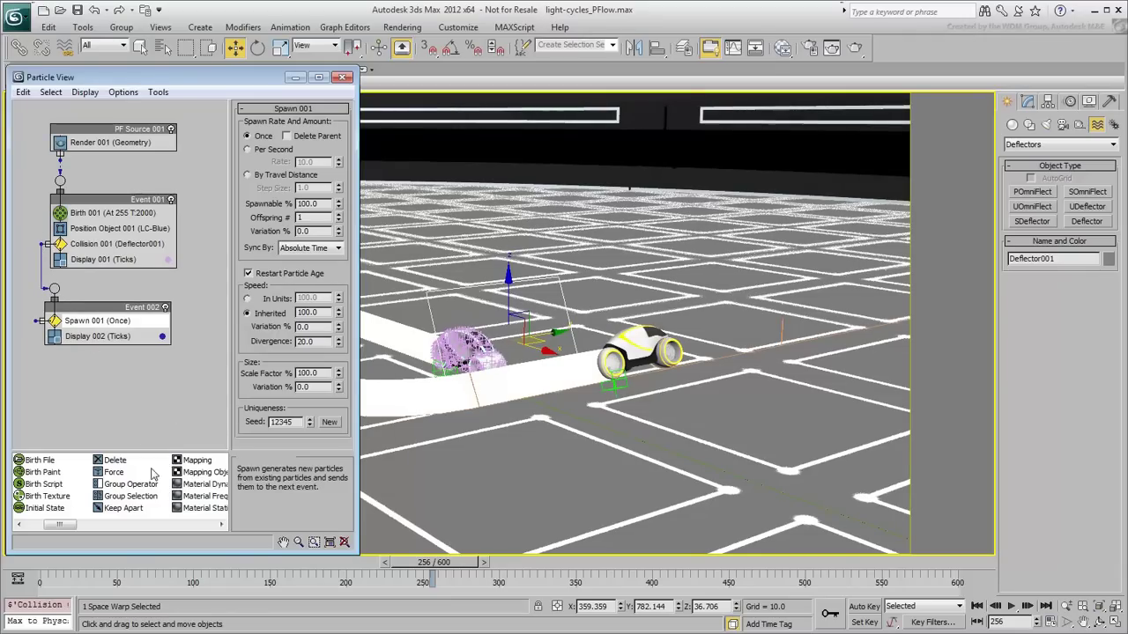
left_click_drag(423, 564, 434, 571)
key("w")
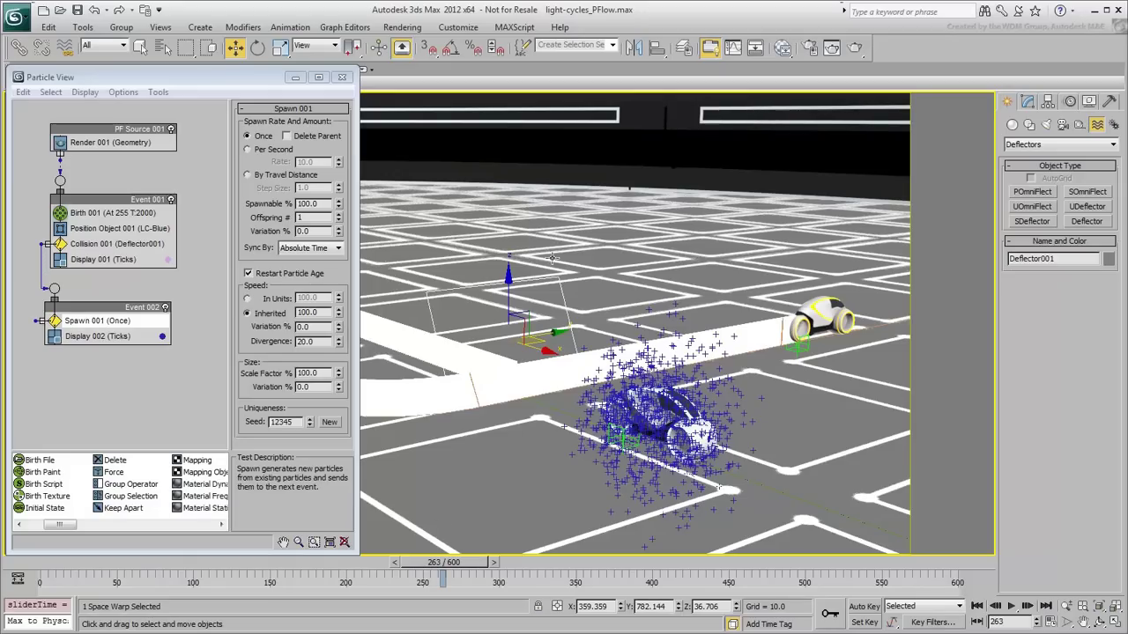
left_click(854, 46)
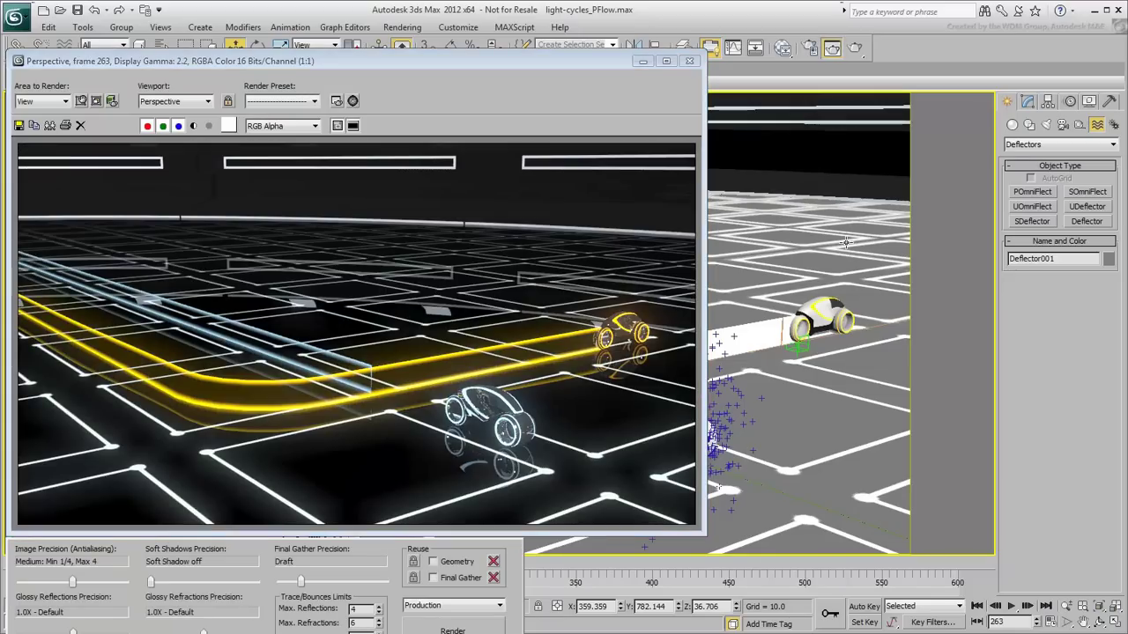
left_click(689, 61)
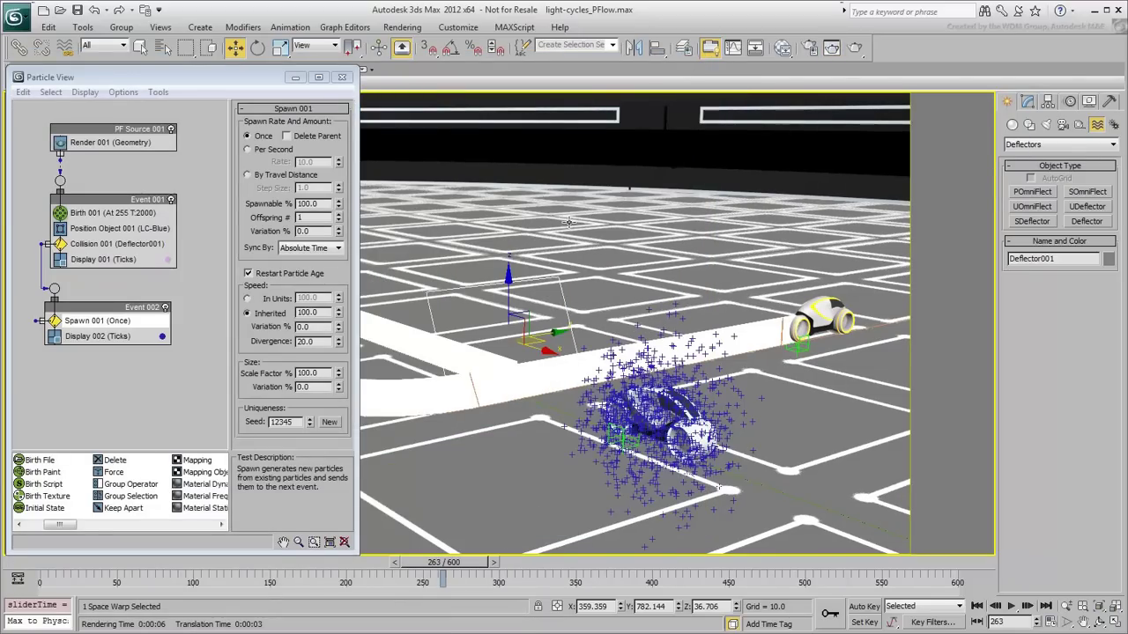
- Add a Shape operator to Event 002 set to 3D Diamond Long, then test-render the frame
scroll(126, 477, "down", 2)
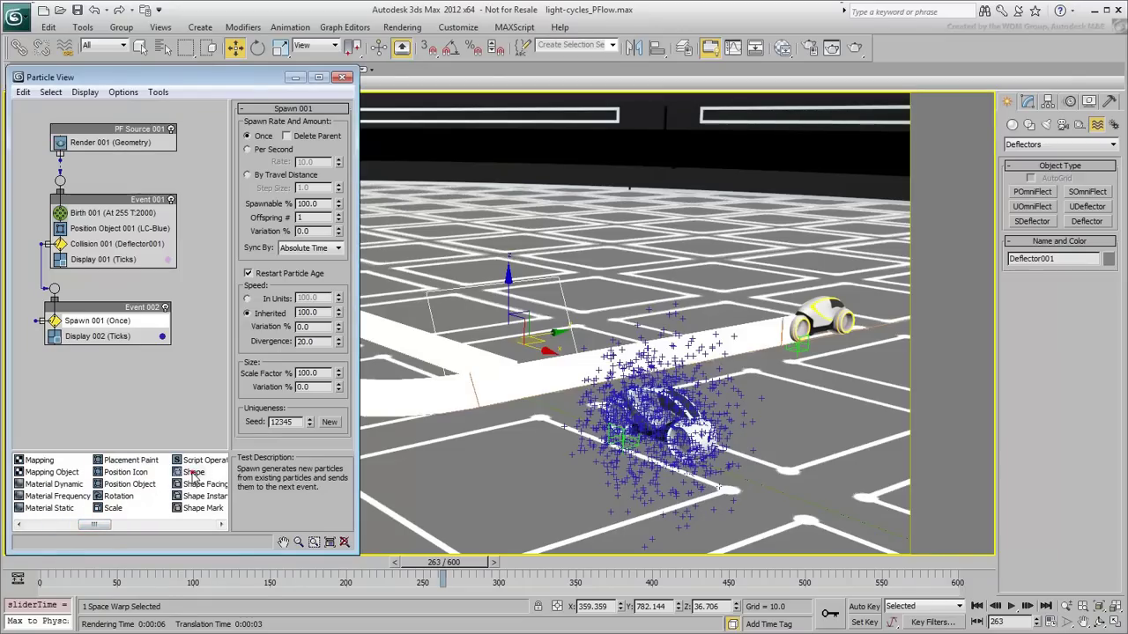
left_click_drag(194, 473, 97, 339)
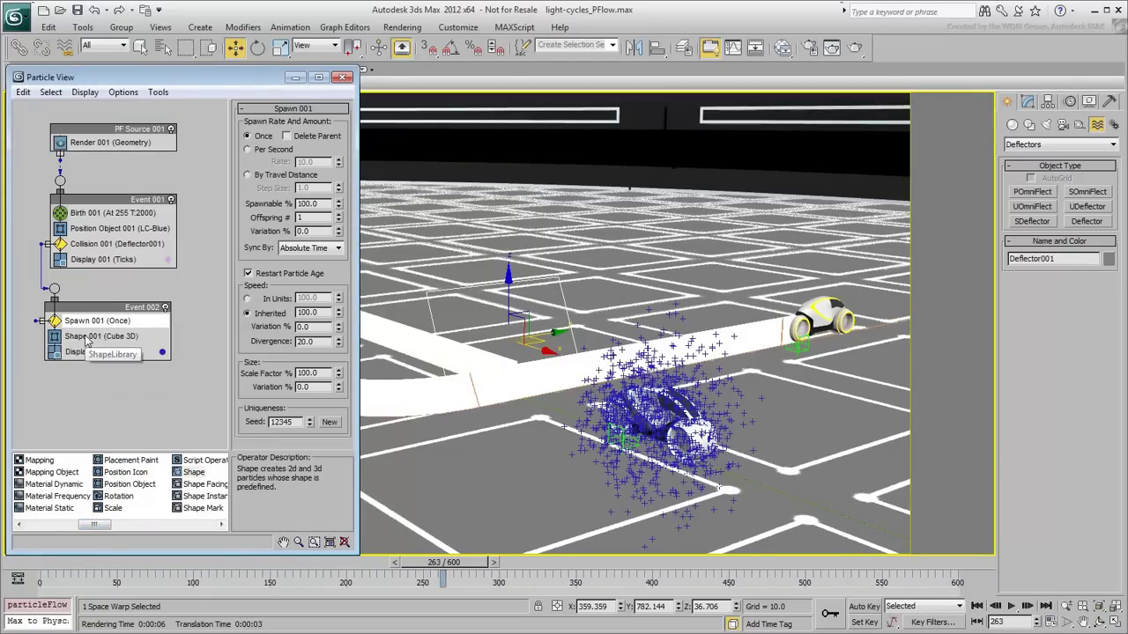
left_click(88, 335)
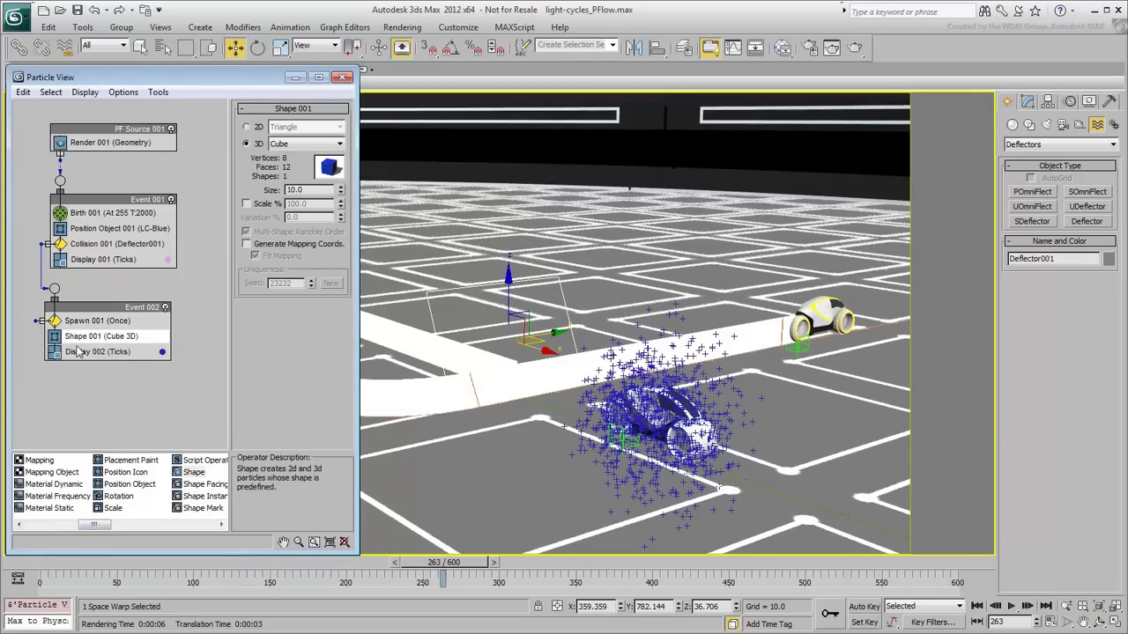
left_click(339, 144)
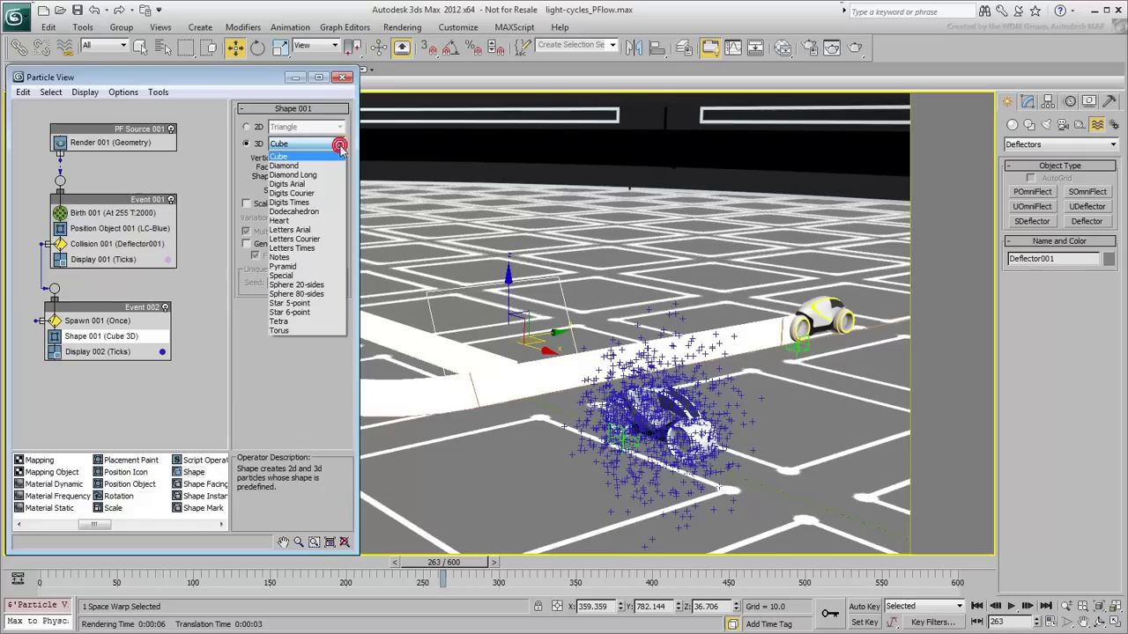
left_click(292, 174)
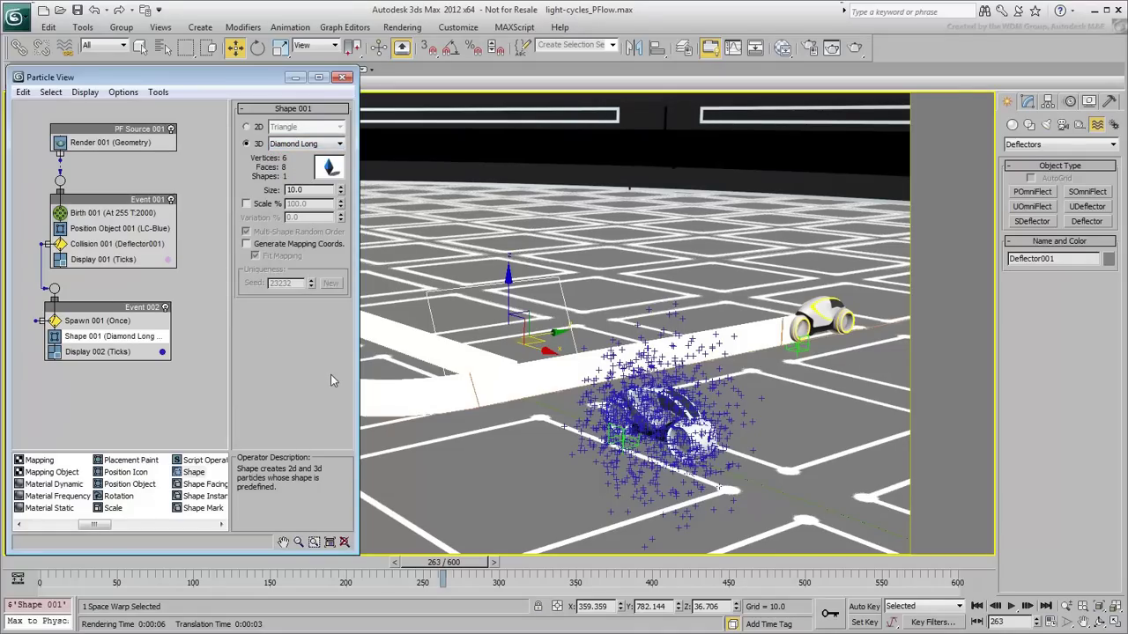
left_click(867, 44)
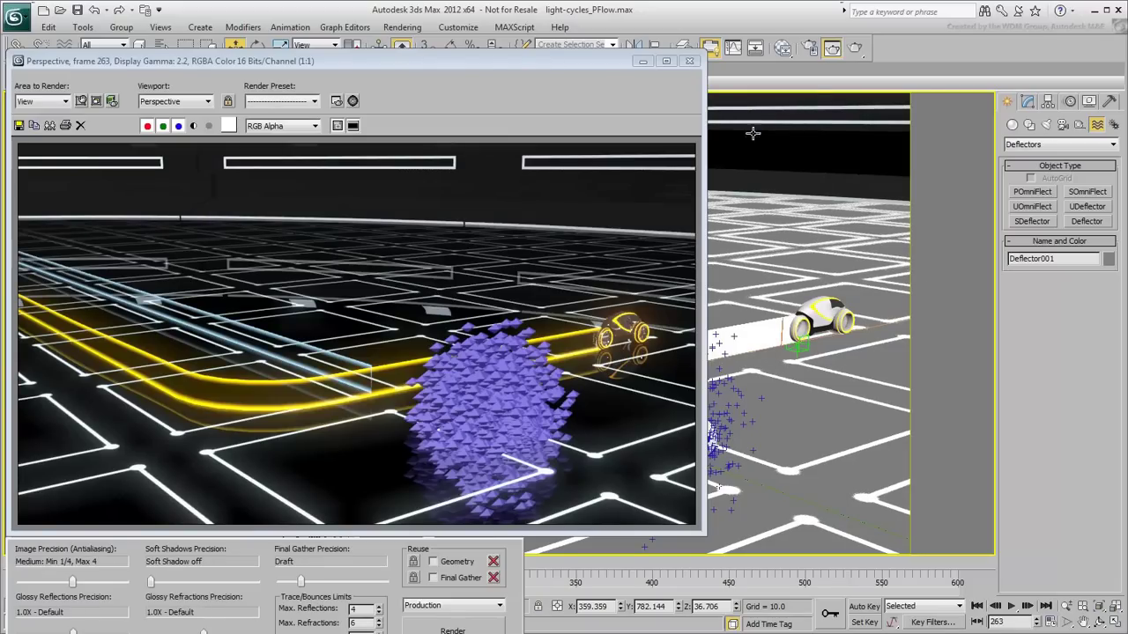
left_click(689, 60)
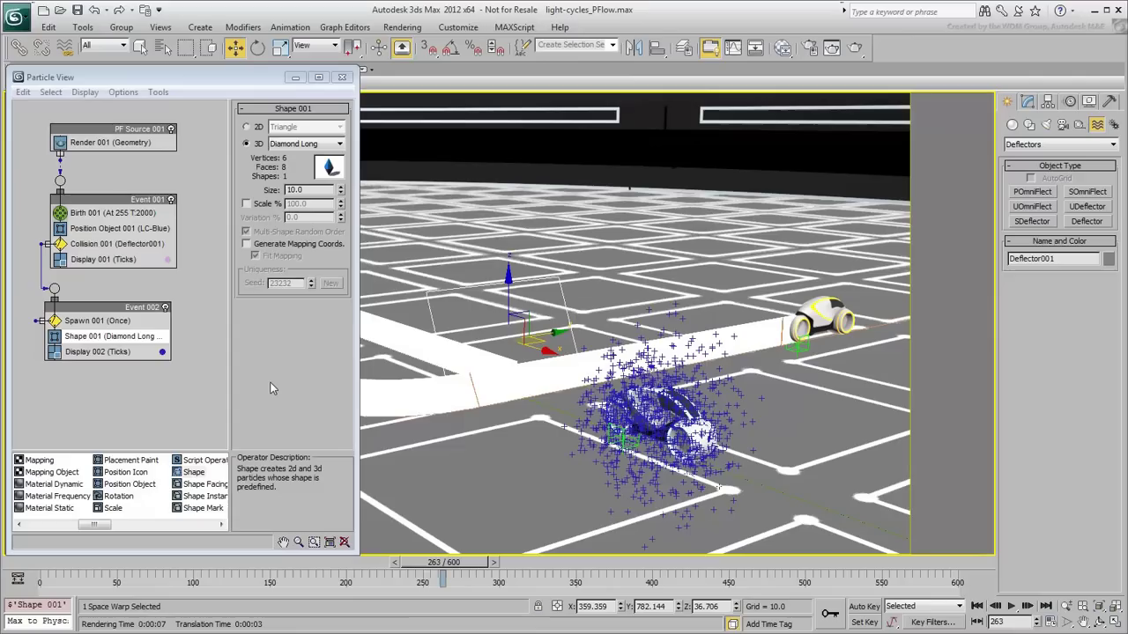
- Set Display 002's type to Geometry so the shards show in the viewport
left_click(110, 352)
left_click(326, 129)
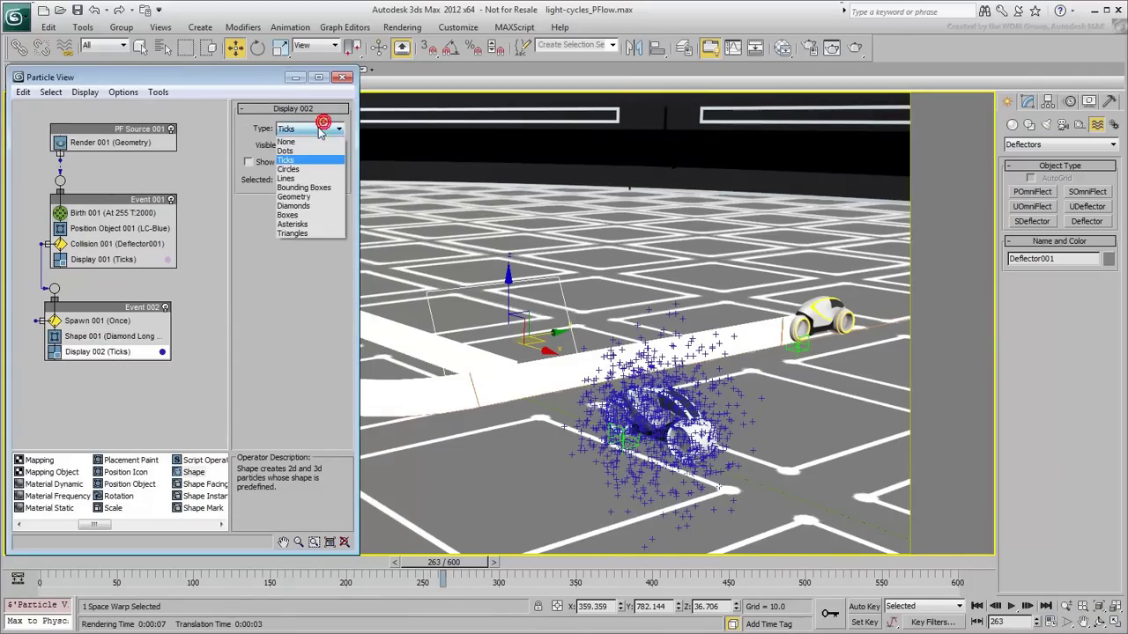
left_click(294, 197)
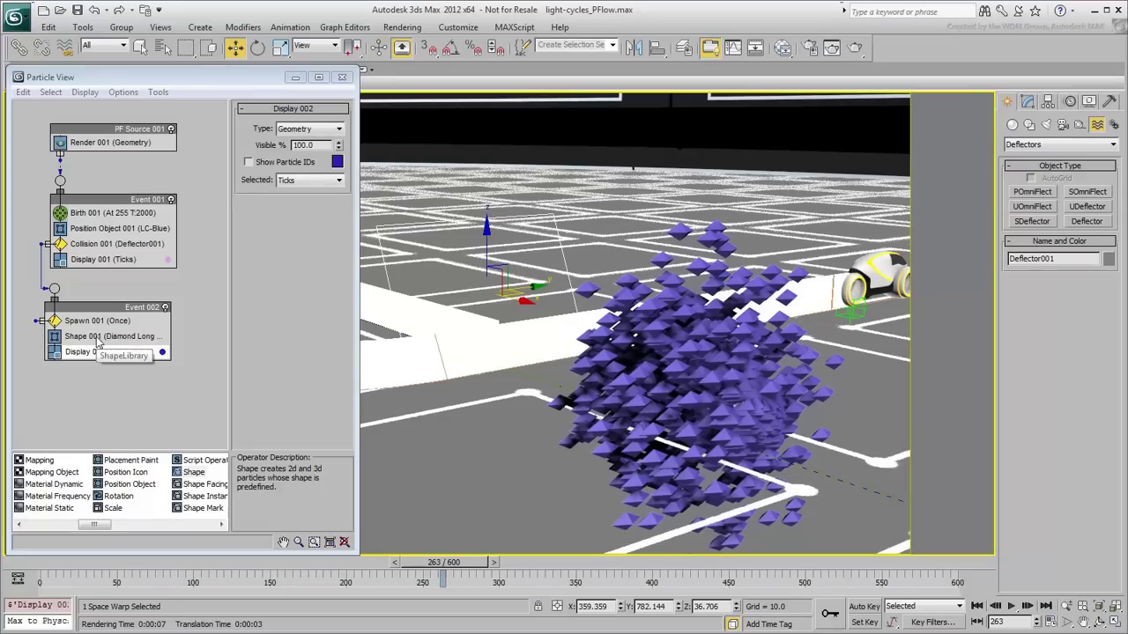
- Give Shape 001 size 3.0 with Scale % enabled at 100 variation
left_click(97, 337)
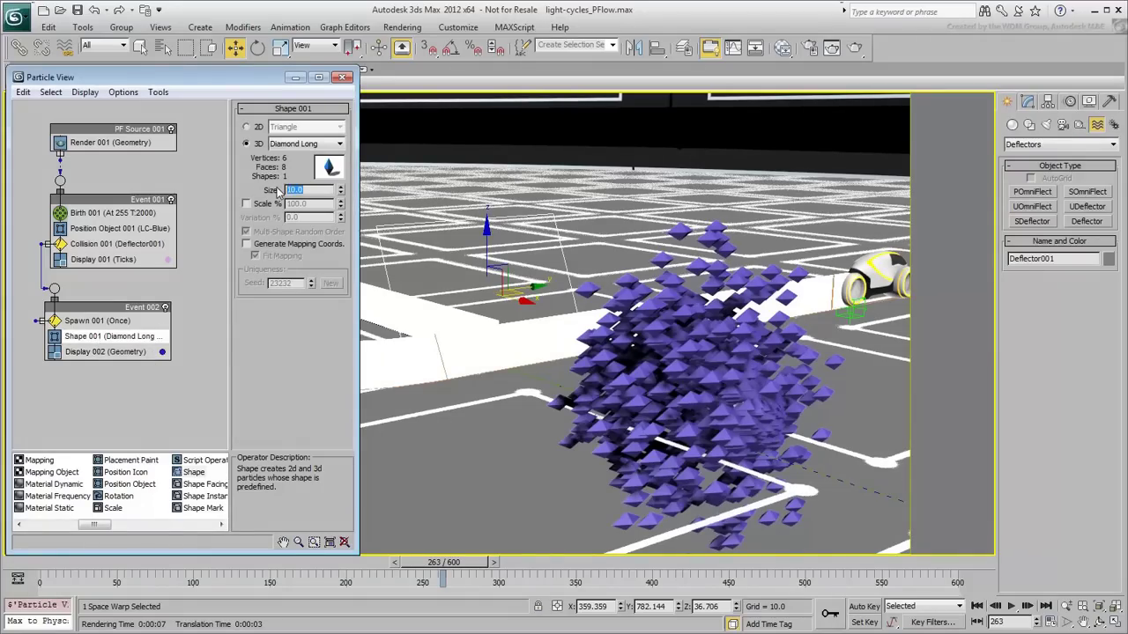
type("3")
key("Return")
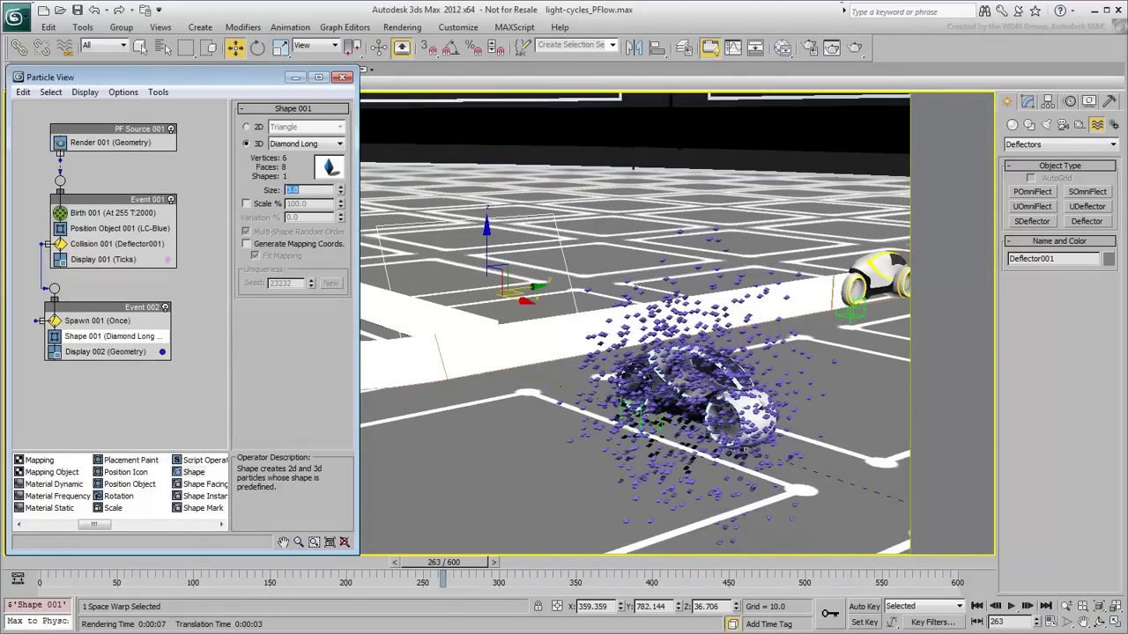
left_click(247, 204)
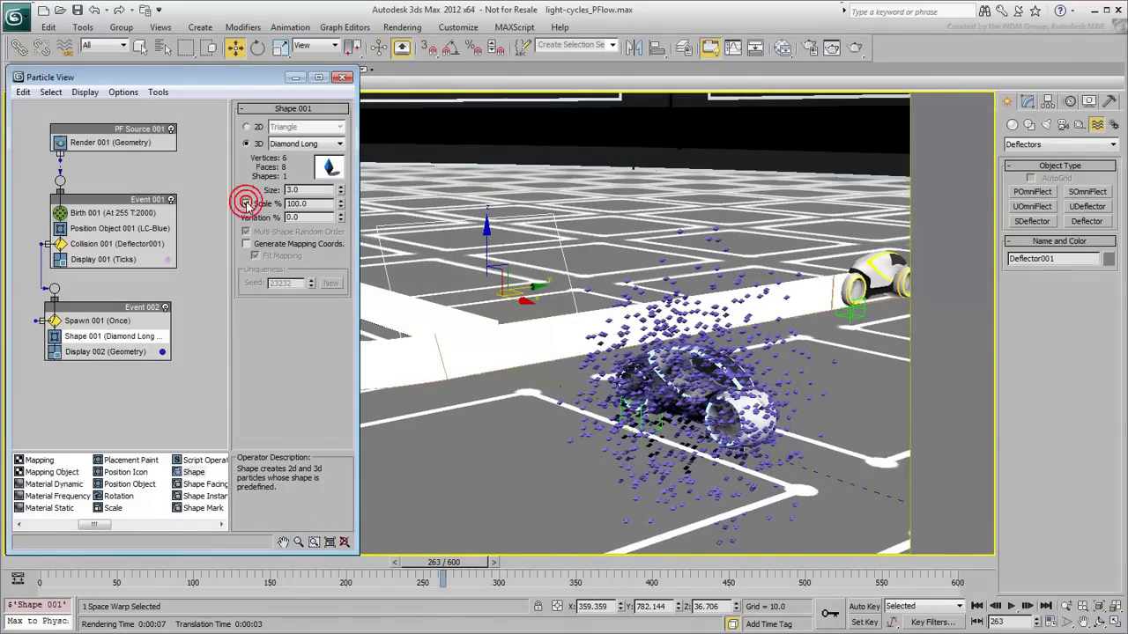
double_click(312, 218)
type("100")
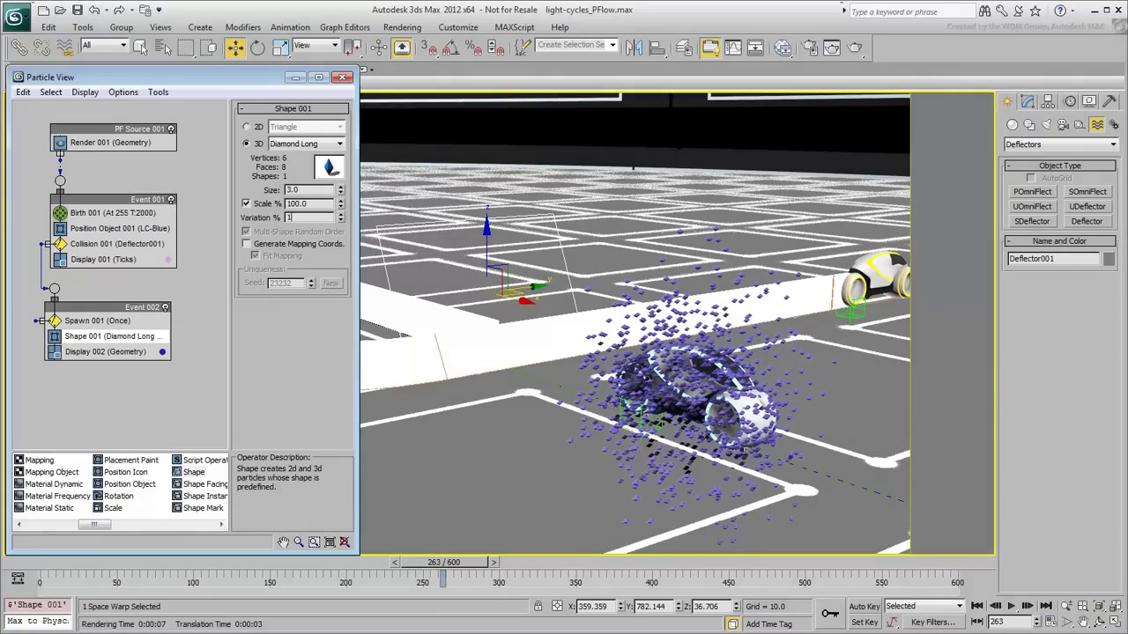
key("Return")
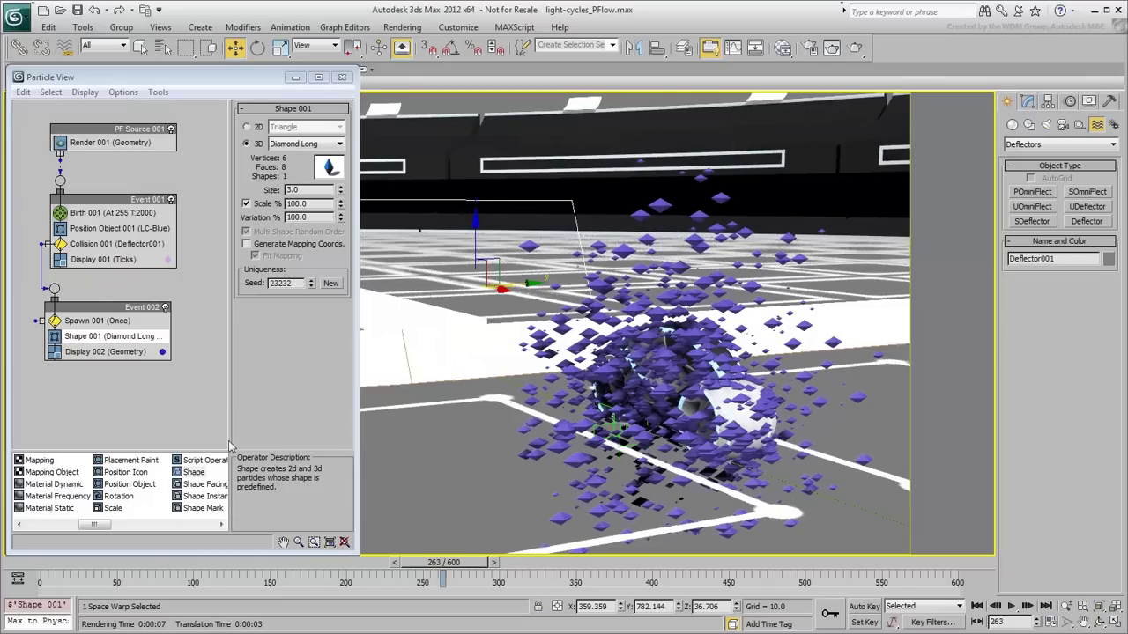
- Add Spin 001 to Event 002 with spin rate 150 and variation 50, then scrub the timeline
left_click_drag(94, 528, 114, 530)
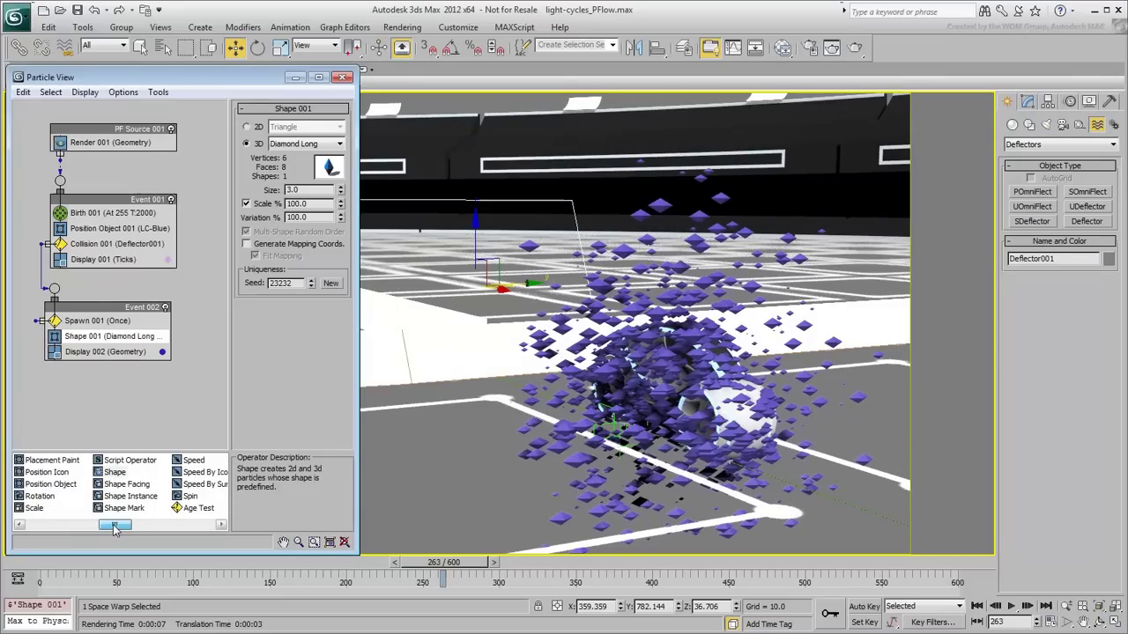
left_click_drag(189, 497, 104, 352)
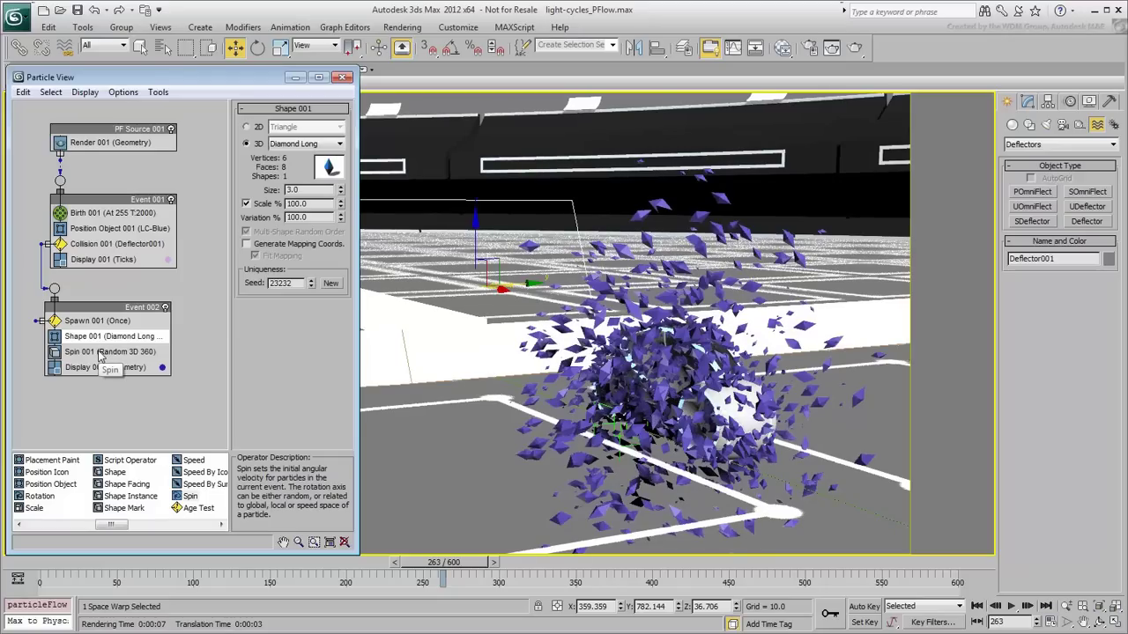
left_click(100, 352)
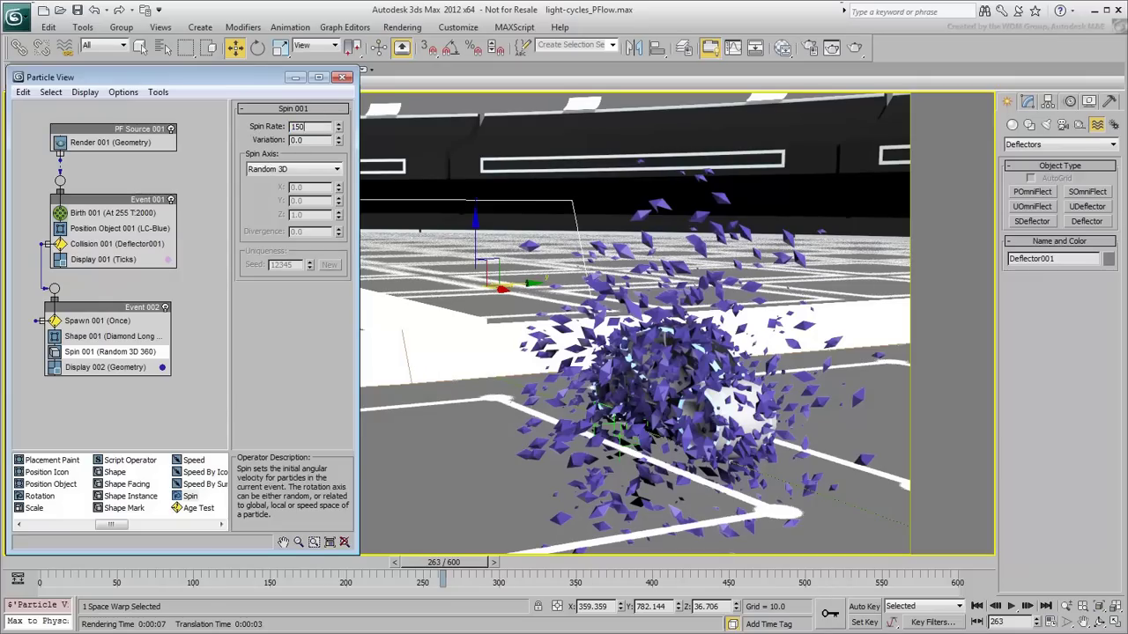
key("Tab")
type("50")
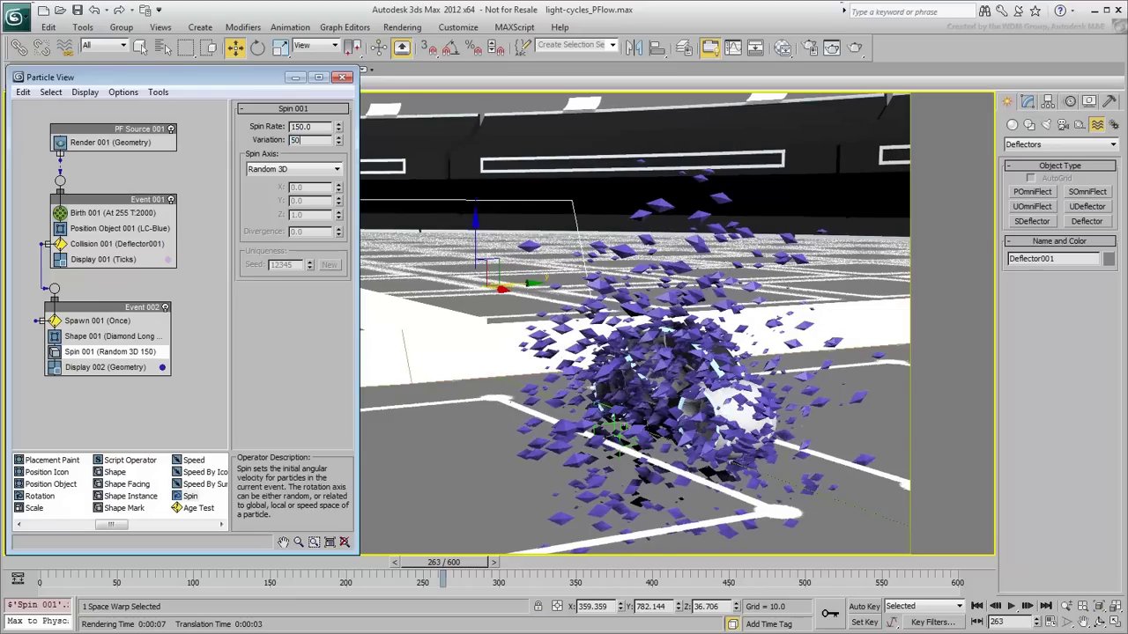
key("Return")
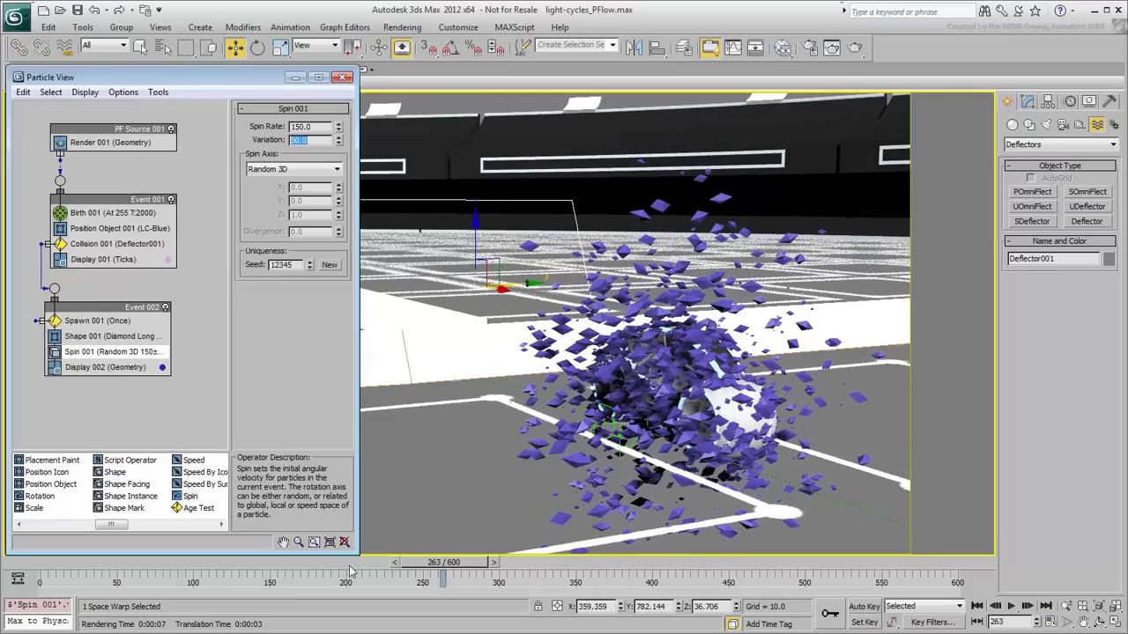
left_click_drag(431, 571, 423, 569)
key("w")
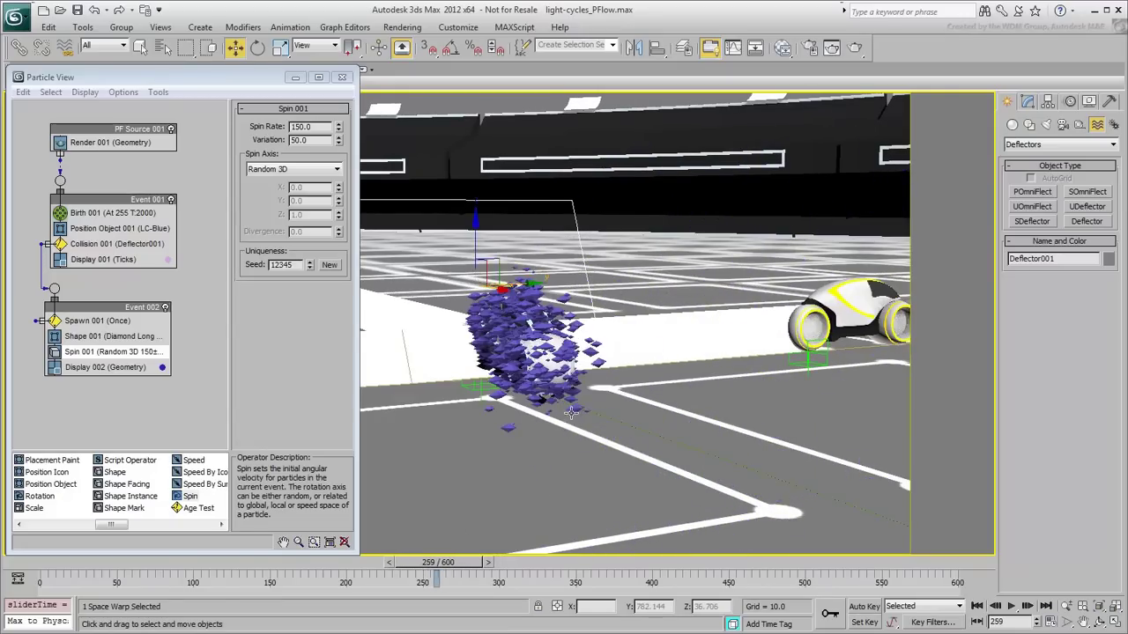